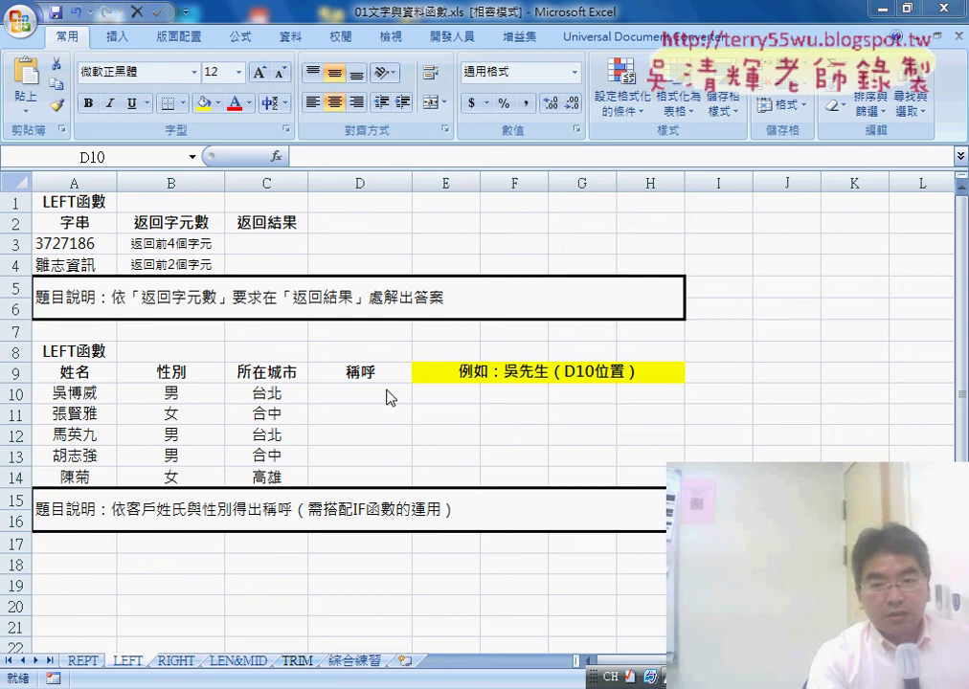
# - Insert a LEFT function into cell D10 from the Text category of Insert Function
pyautogui.click(383, 395)
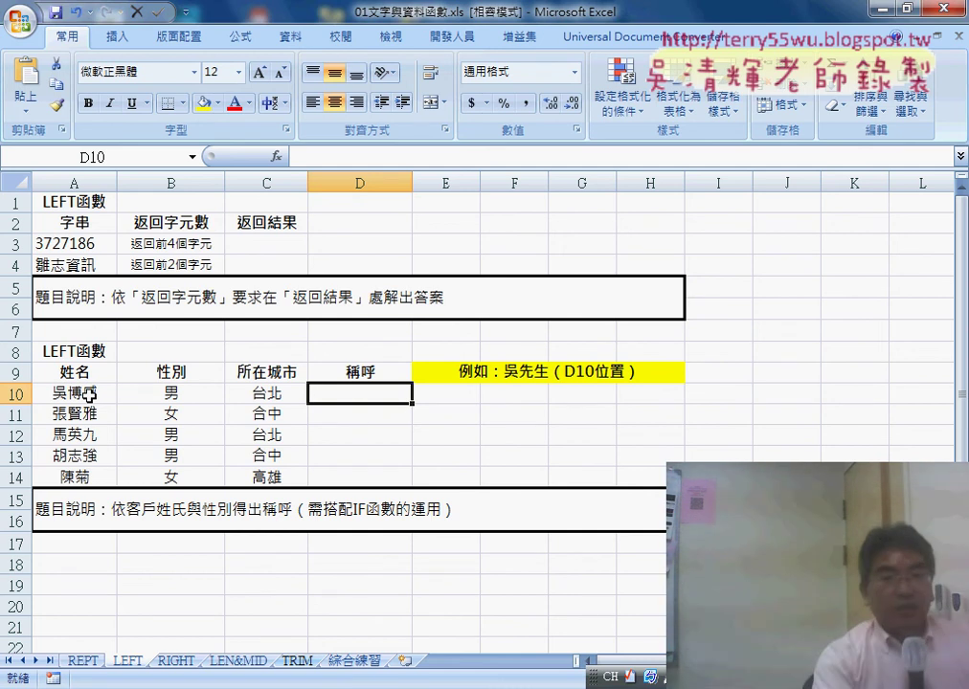
pyautogui.click(276, 156)
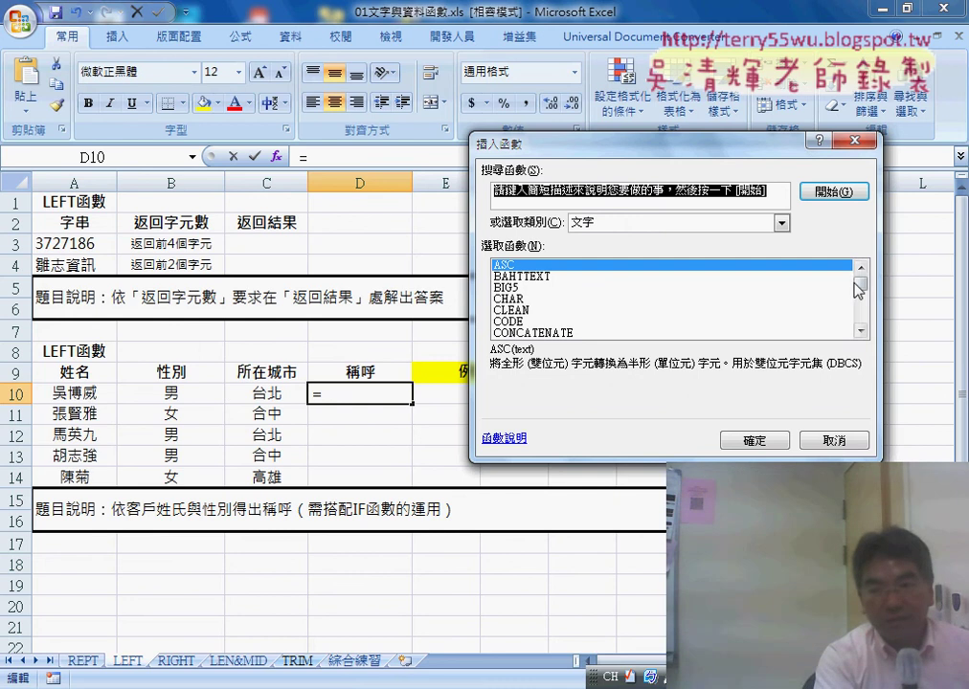
pyautogui.scroll(-2, 858, 288)
pyautogui.scroll(-1, 858, 289)
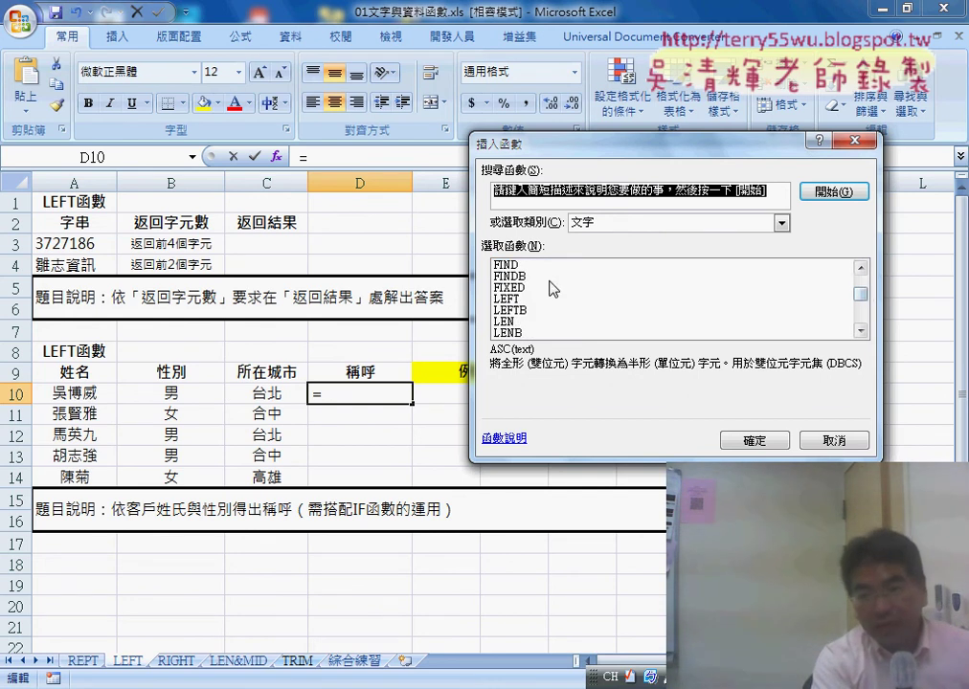
pyautogui.click(536, 299)
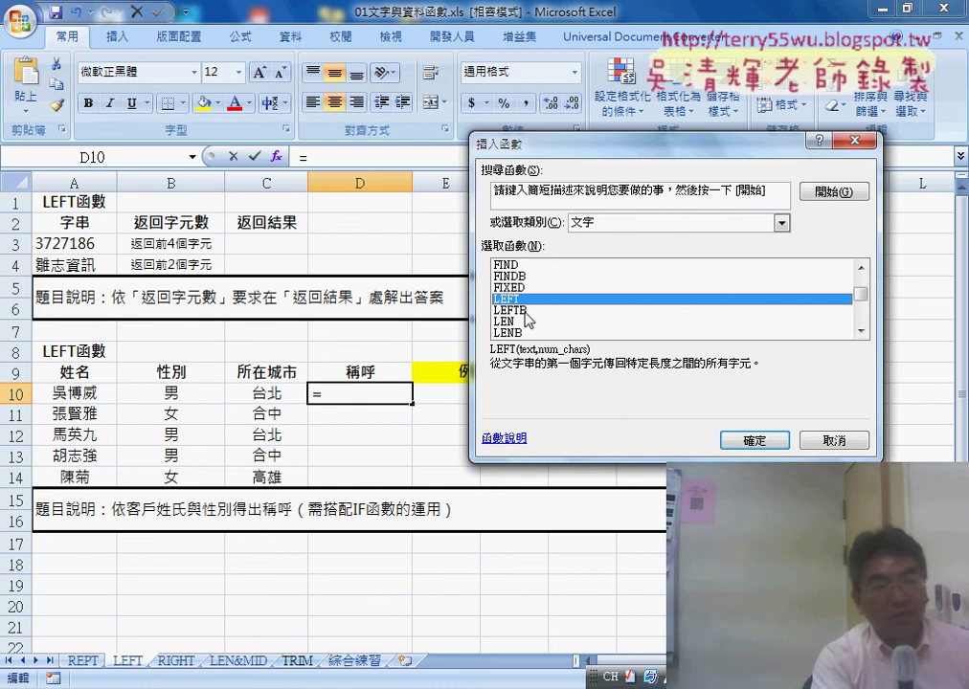
pyautogui.click(738, 446)
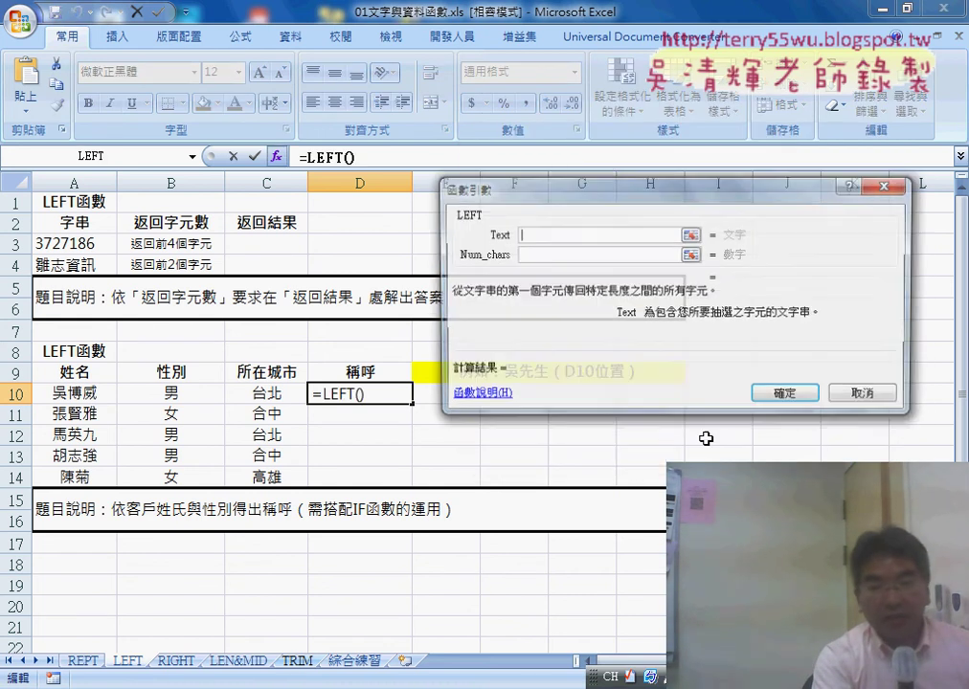
# - Set LEFT's Text to A10 and Num_chars to 1 so D10 shows the surname 吳
pyautogui.click(76, 397)
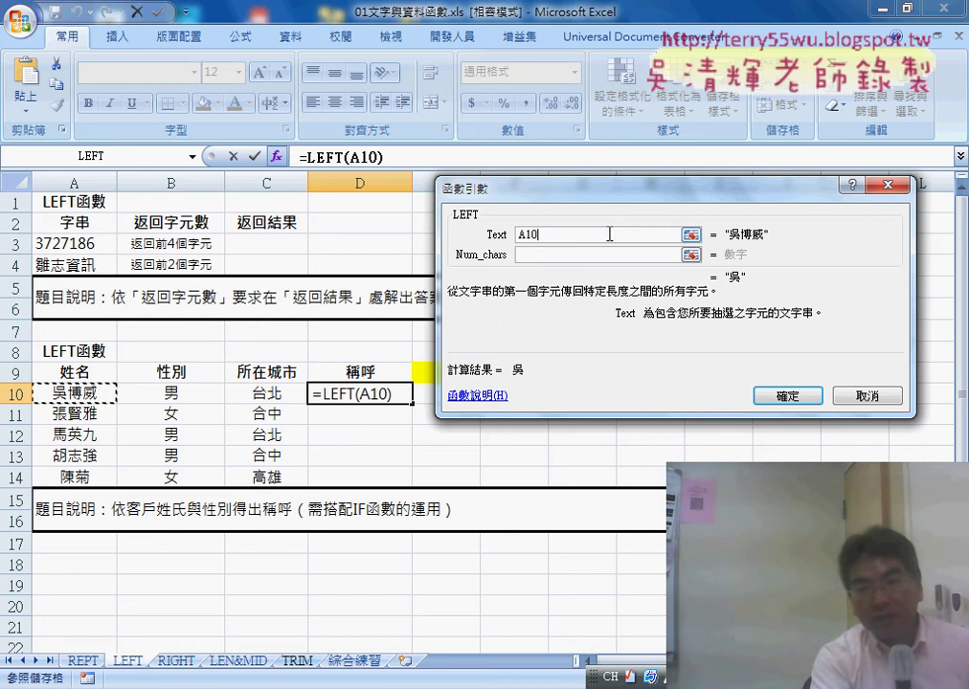
pyautogui.click(538, 253)
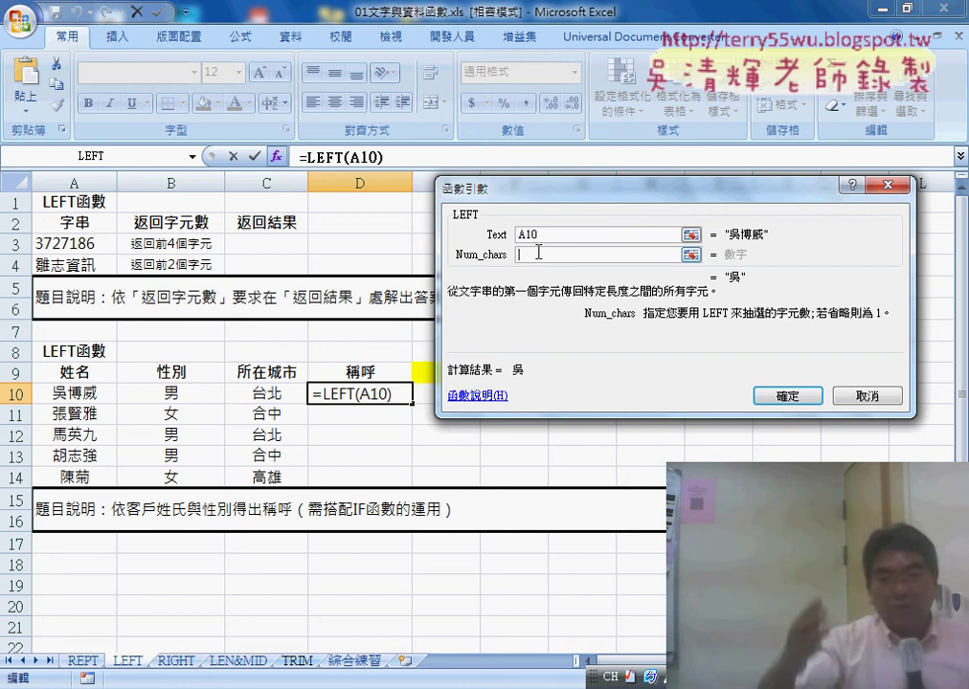
pyautogui.write('1')
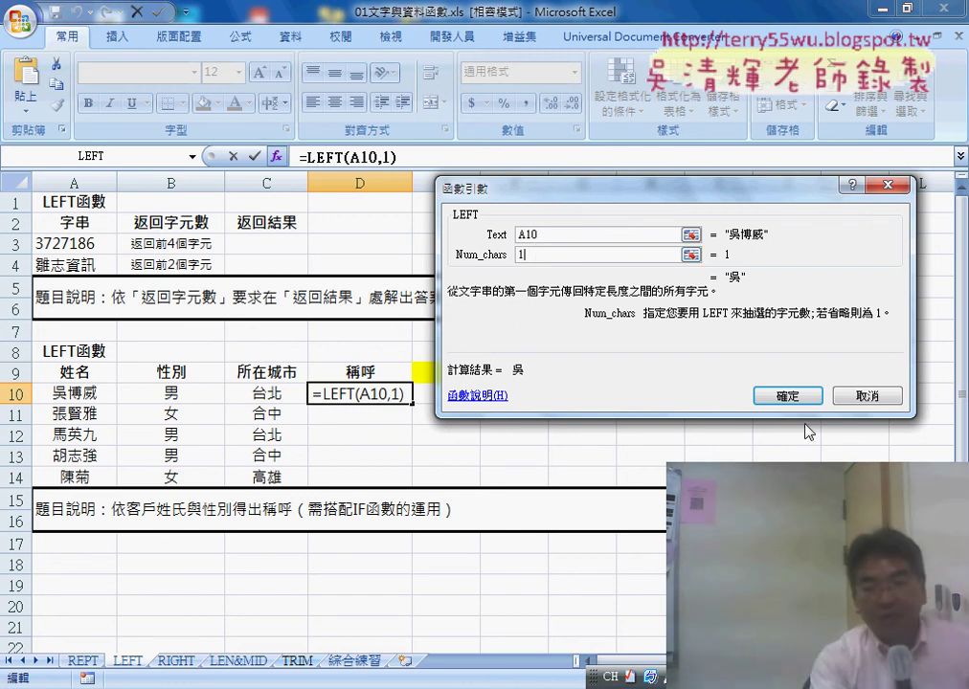
pyautogui.click(780, 395)
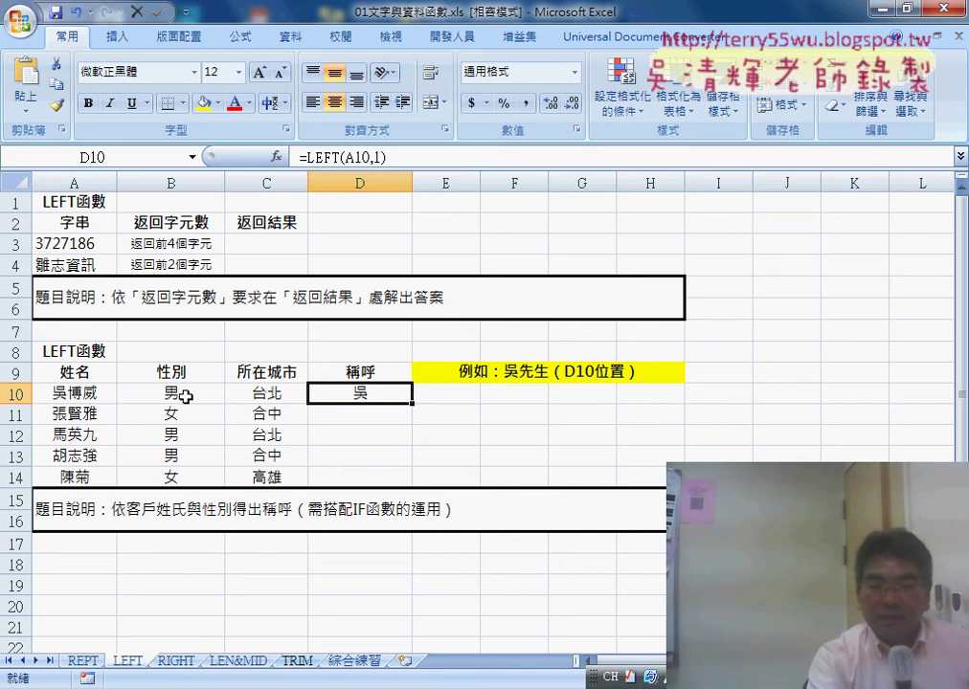
# - Append & to D10's =LEFT(A10,1) formula and add IF from the Name Box function list
pyautogui.click(433, 163)
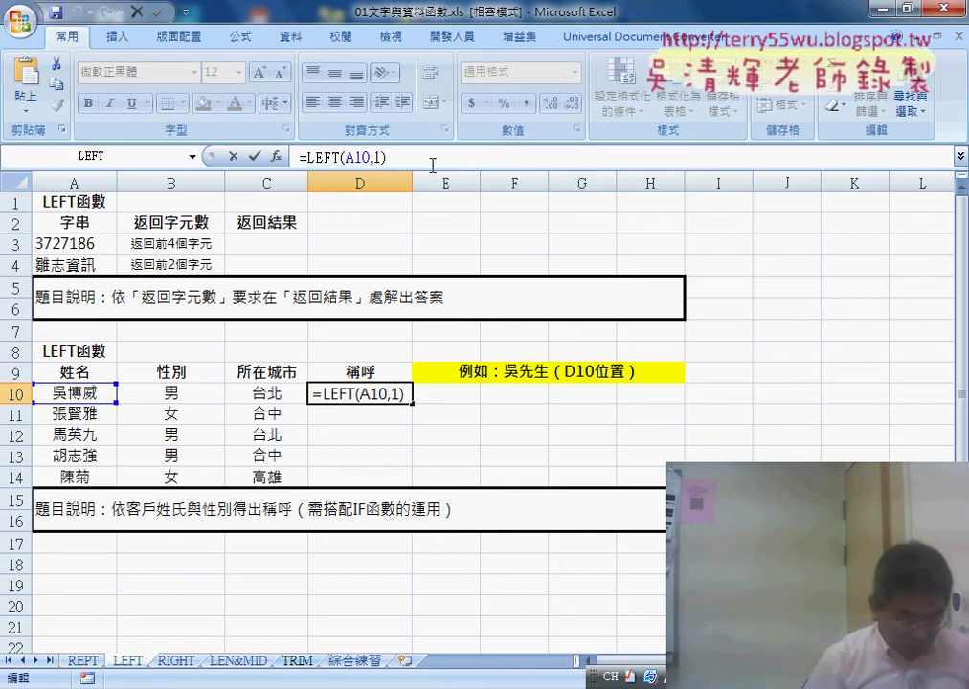
pyautogui.write('&')
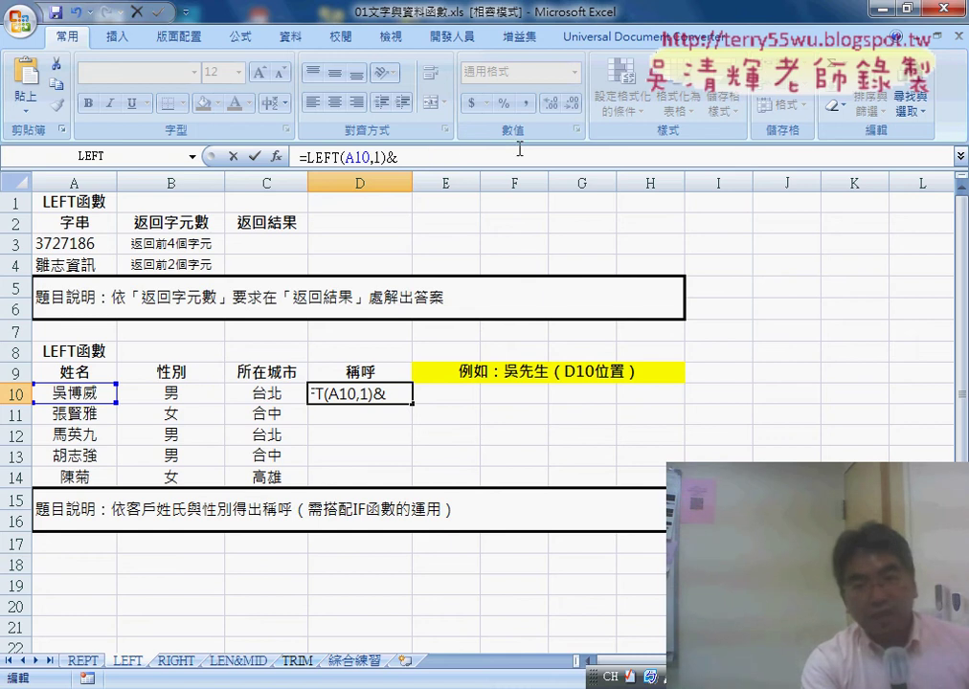
pyautogui.click(194, 158)
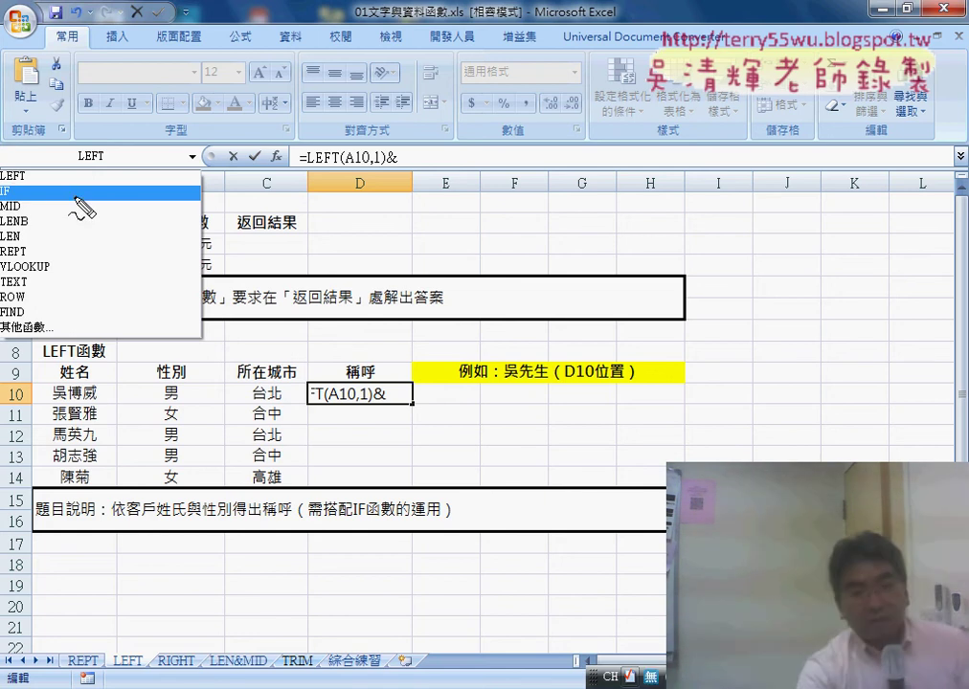
pyautogui.moveTo(6, 203); pyautogui.dragTo(401, 144)
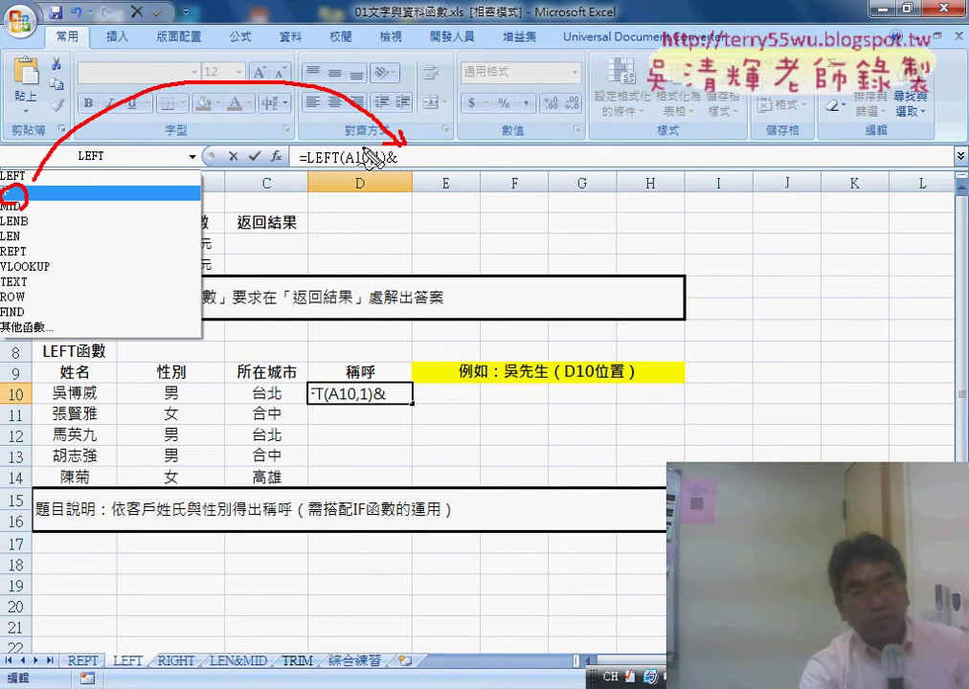
pyautogui.moveTo(274, 143)
pyautogui.mouseDown()
pyautogui.moveTo(286, 166)
pyautogui.moveTo(268, 170)
pyautogui.moveTo(292, 178)
pyautogui.mouseUp()
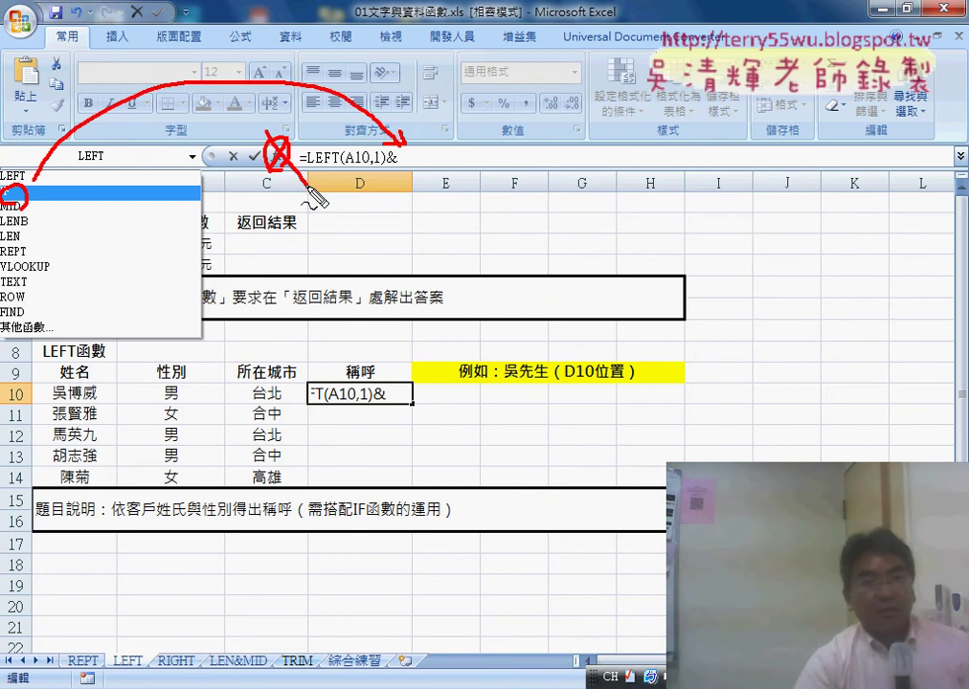
pyautogui.press('Escape')
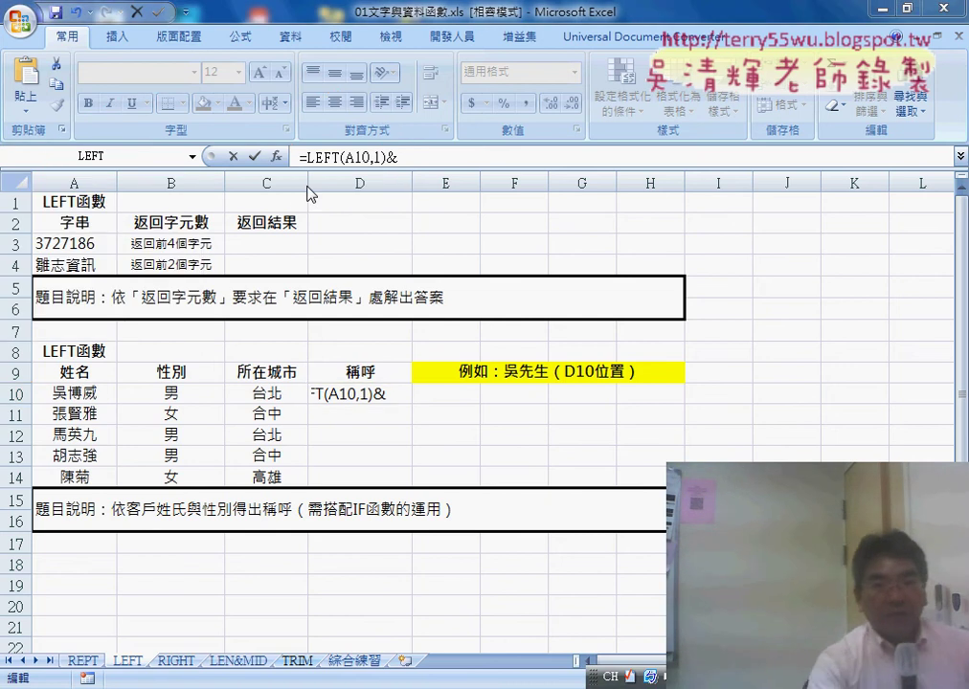
pyautogui.click(192, 156)
pyautogui.click(131, 195)
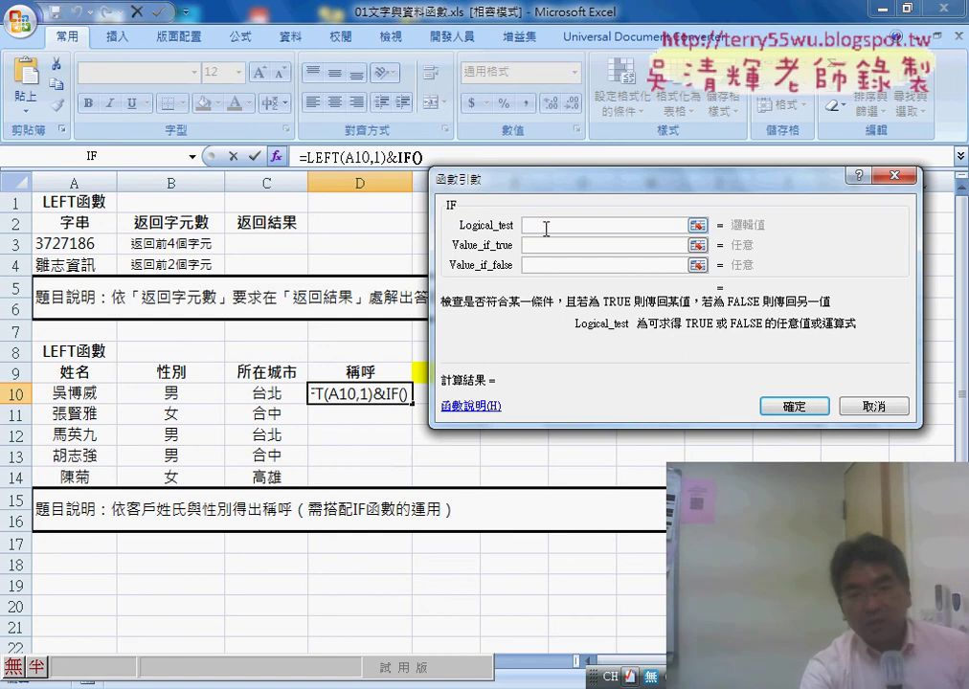
# - Set the IF condition to B10="男", switching to a Chinese input method
pyautogui.click(174, 394)
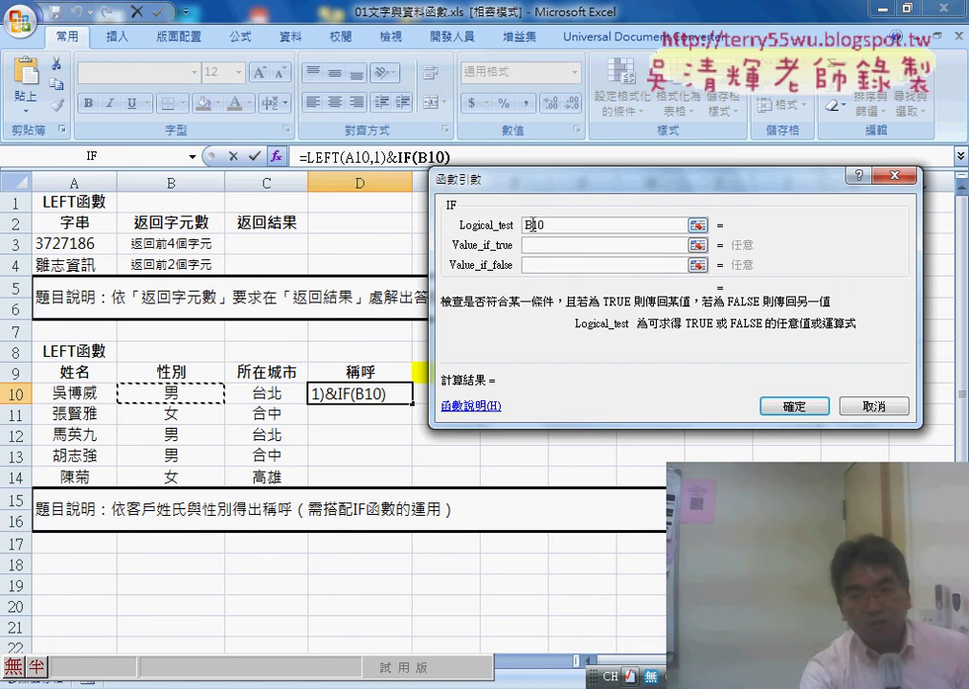
pyautogui.write('=')
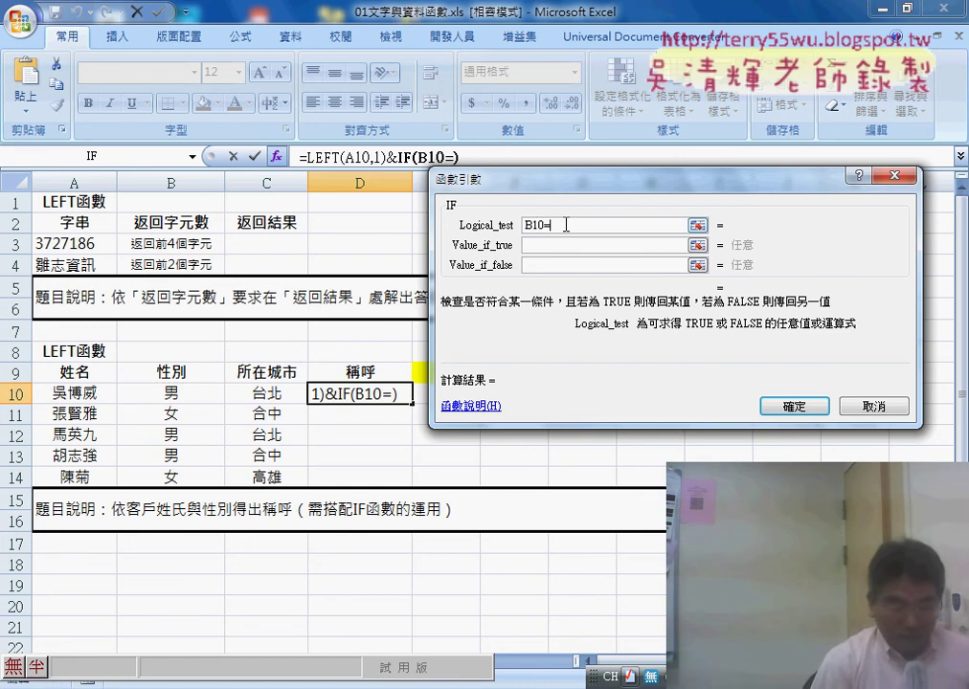
pyautogui.write('""')
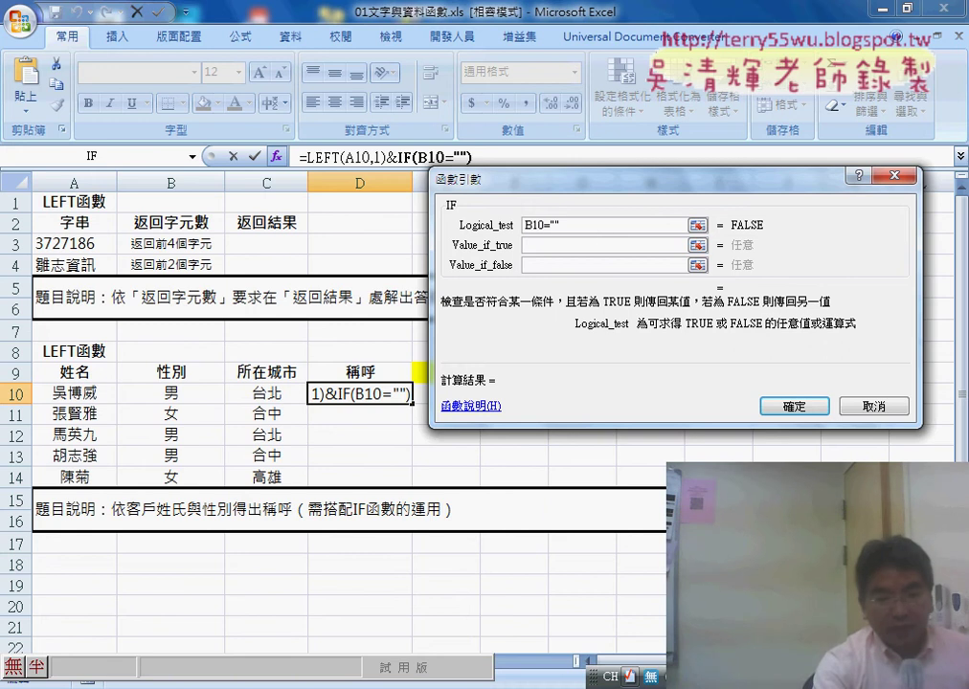
pyautogui.click(651, 676)
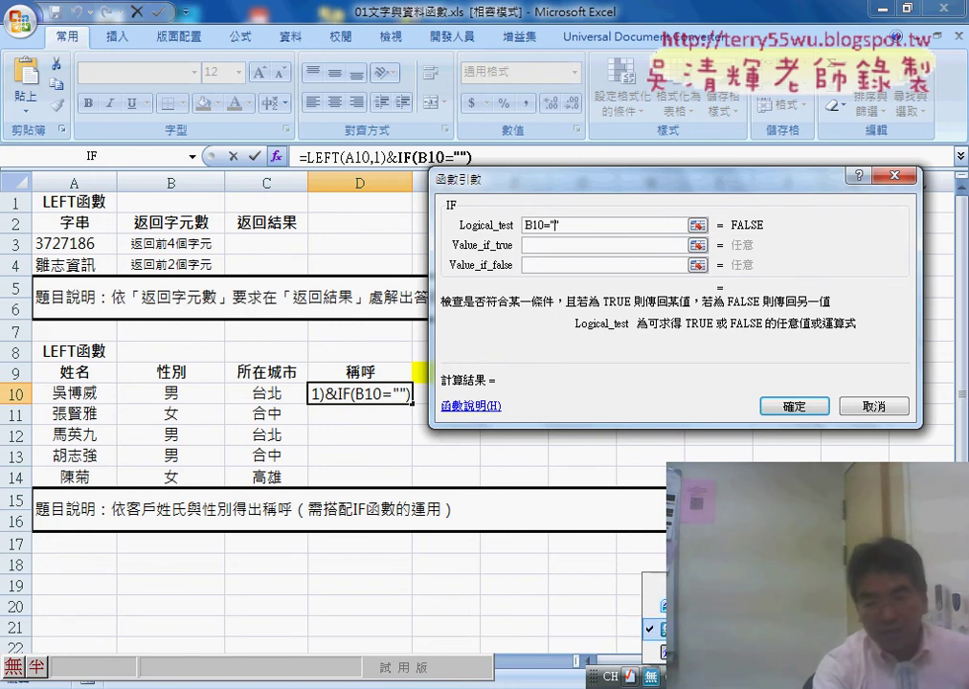
pyautogui.click(662, 605)
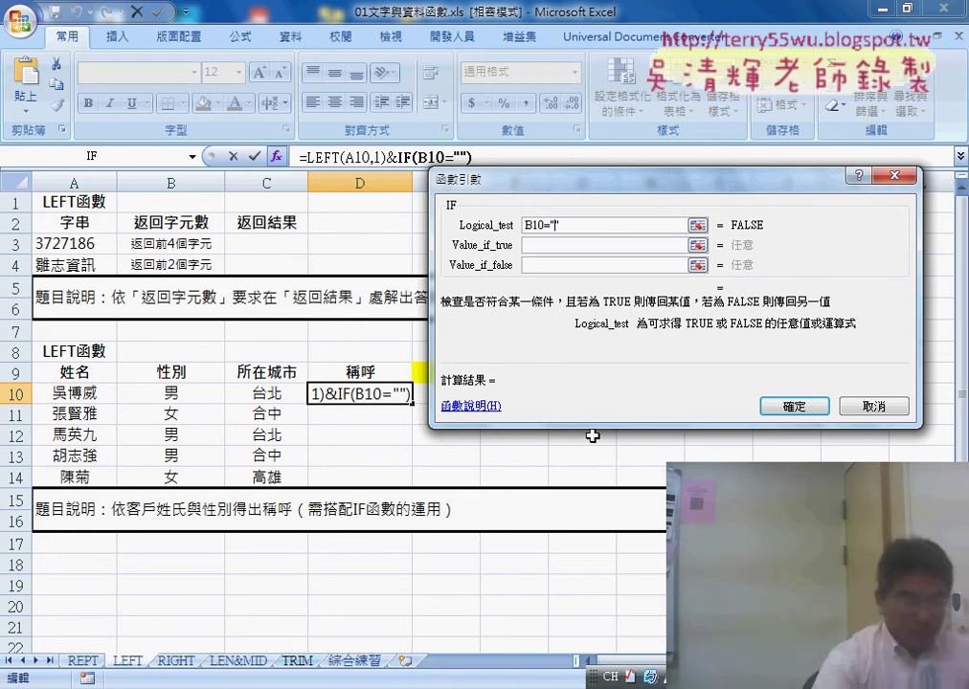
pyautogui.write('n82')
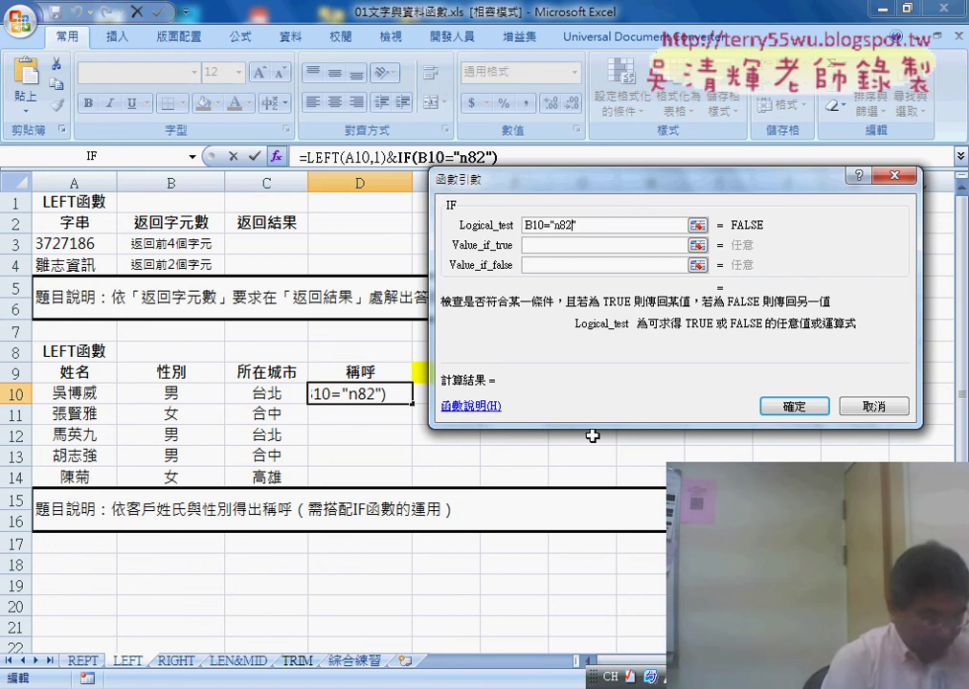
pyautogui.press('BackSpace')
pyautogui.press('BackSpace')
pyautogui.press('BackSpace')
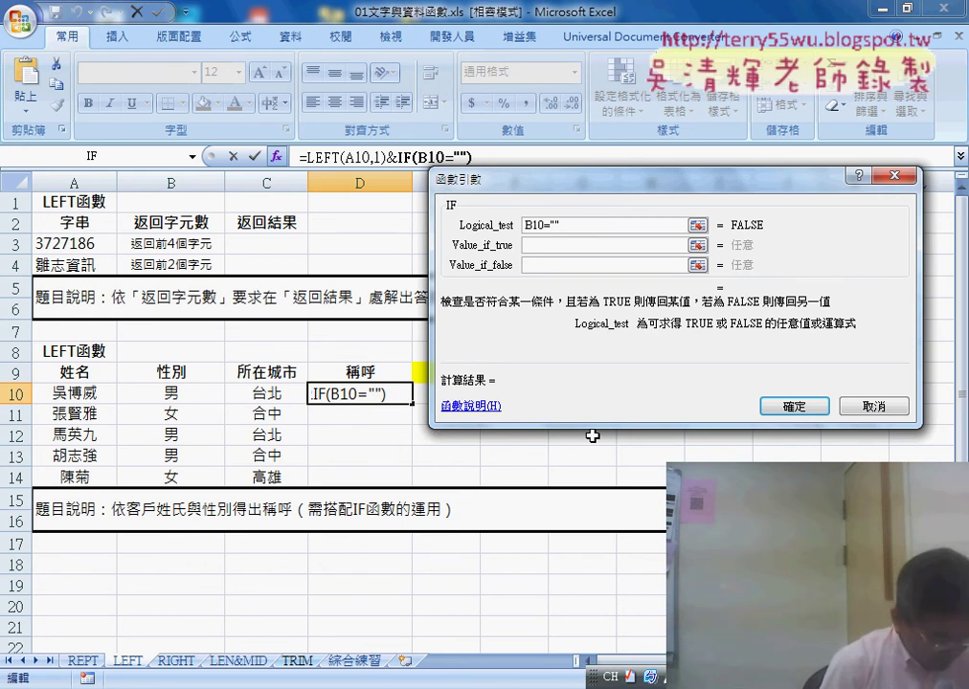
pyautogui.write('男')
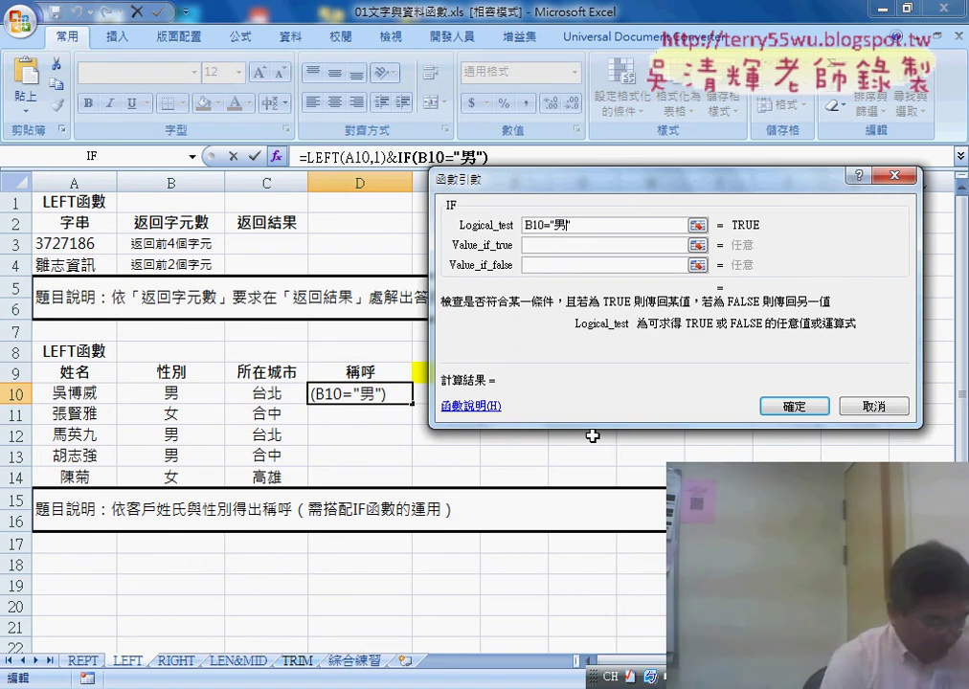
pyautogui.press('Tab')
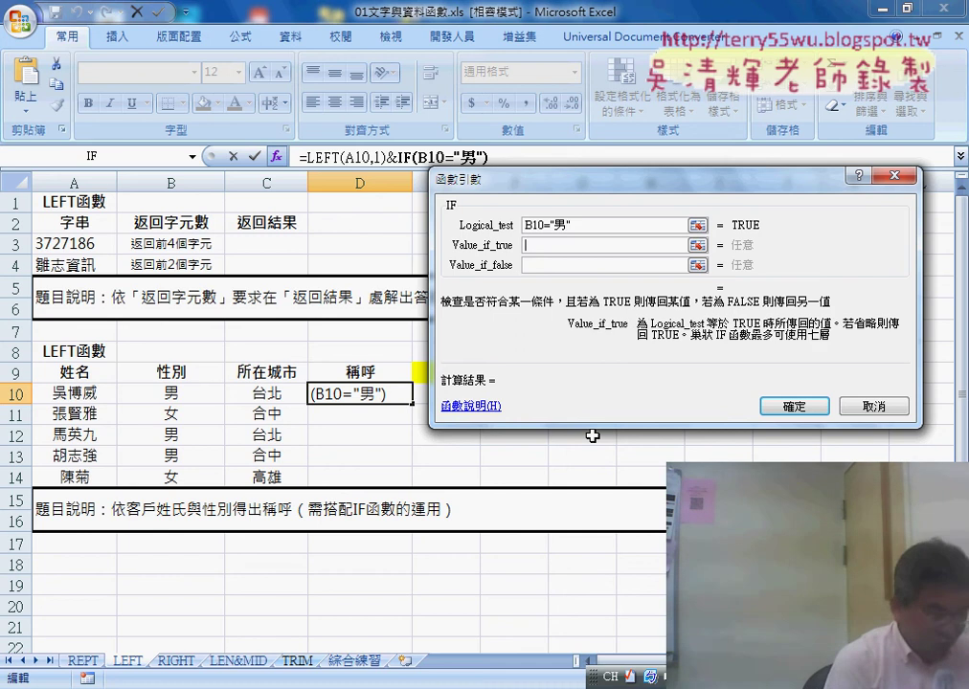
# - Use "先生" as the true result and "小姐" as the false result, then confirm the formula
pyautogui.write('",')
pyautogui.write('先')
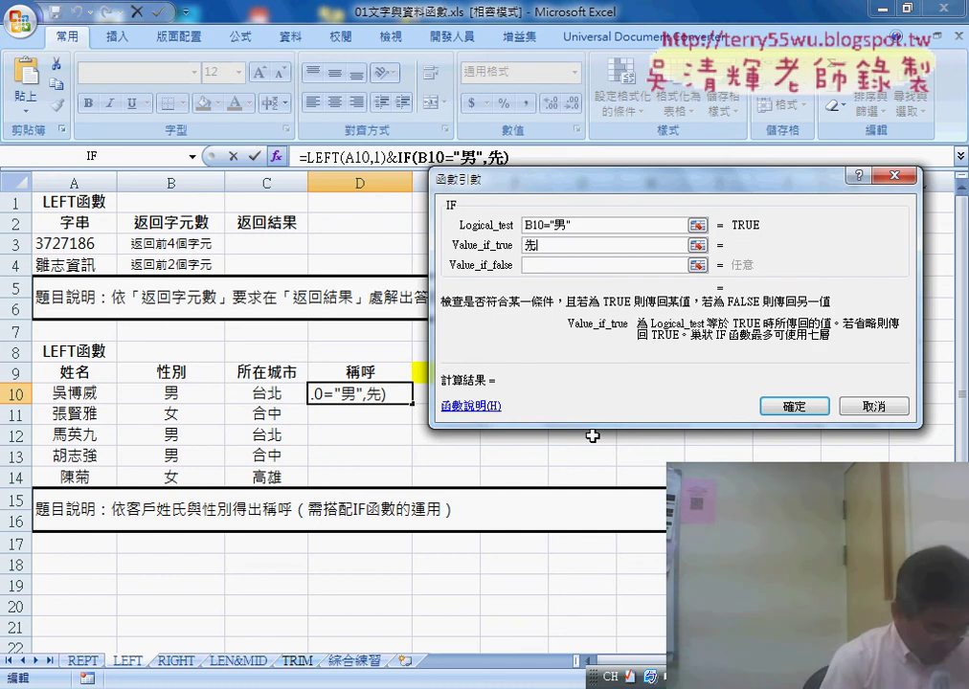
pyautogui.write('生')
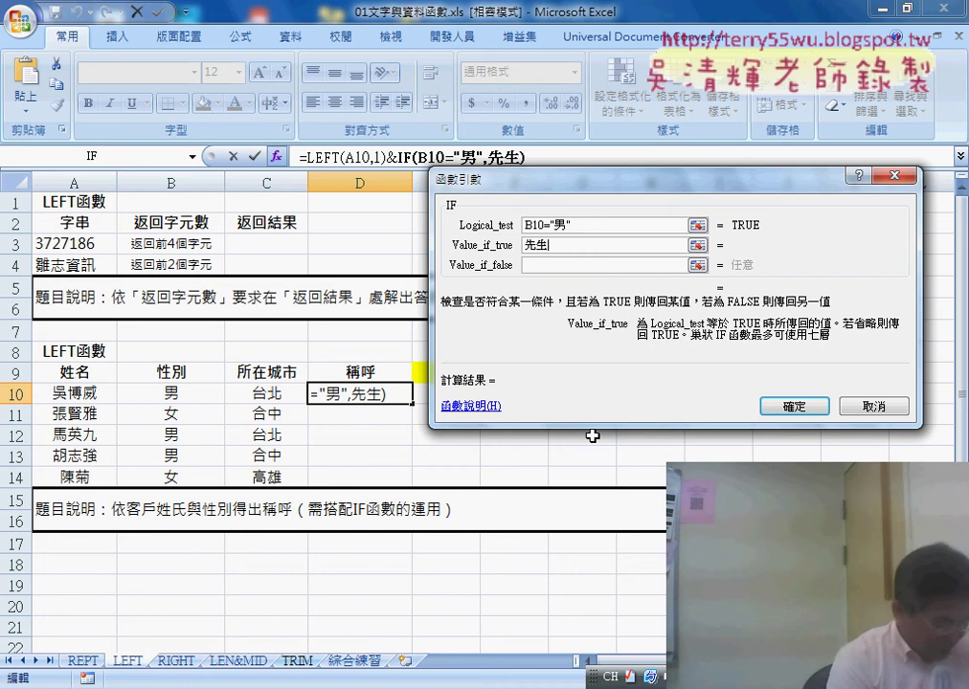
pyautogui.press('Tab')
pyautogui.write('小')
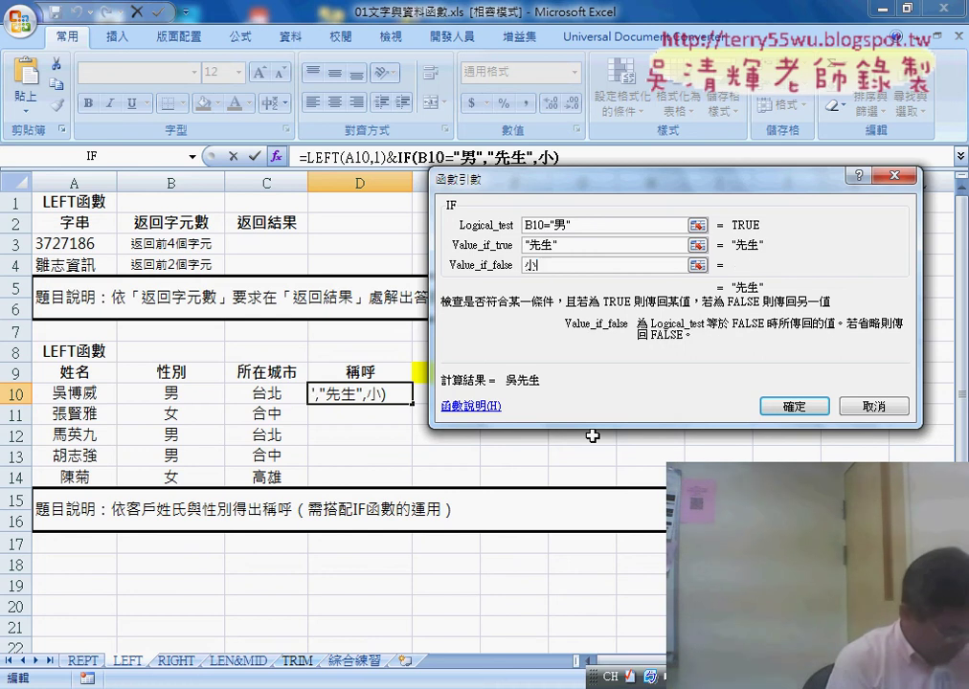
pyautogui.write('姐')
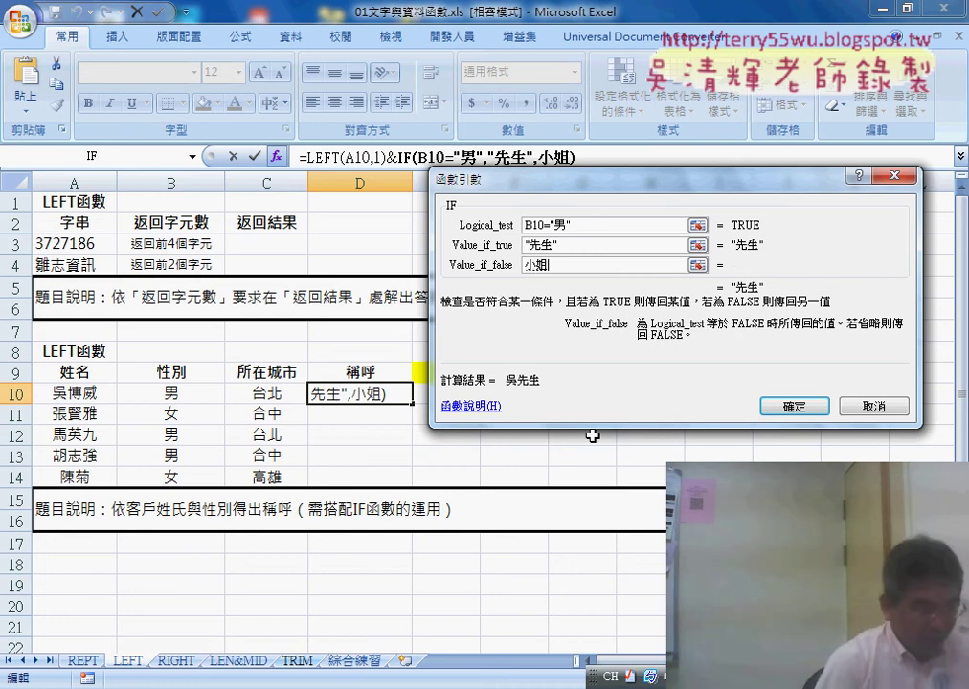
pyautogui.doubleClick(591, 264)
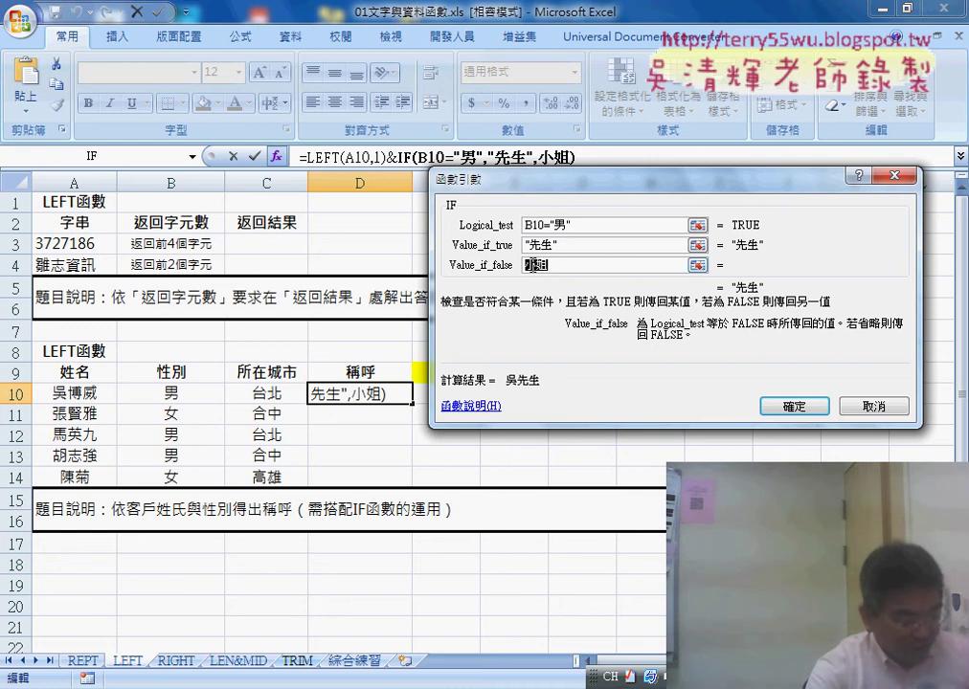
pyautogui.click(586, 247)
pyautogui.click(560, 267)
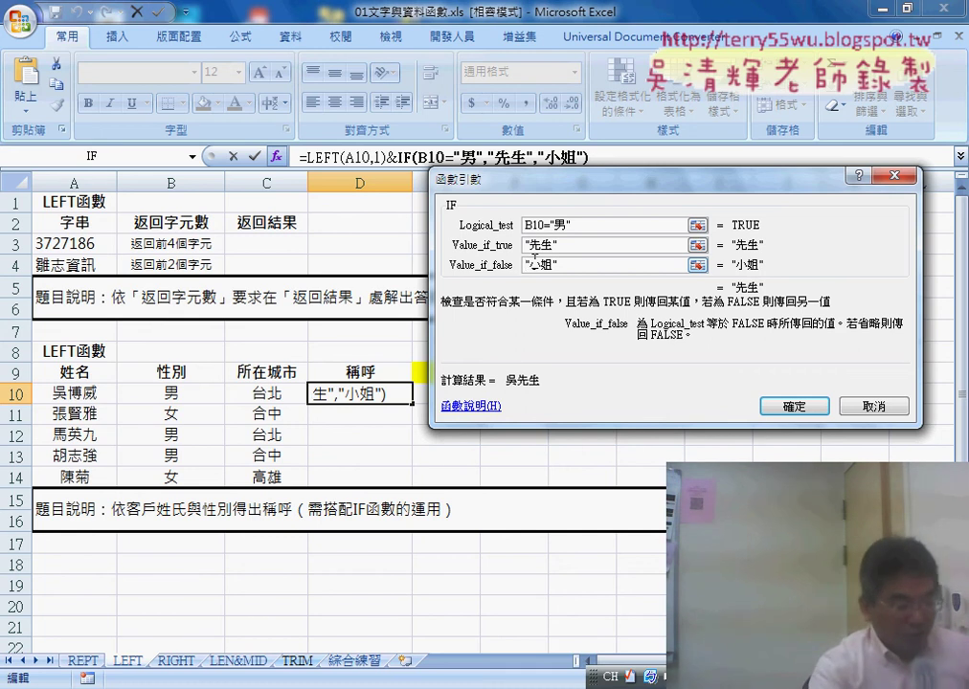
pyautogui.click(794, 406)
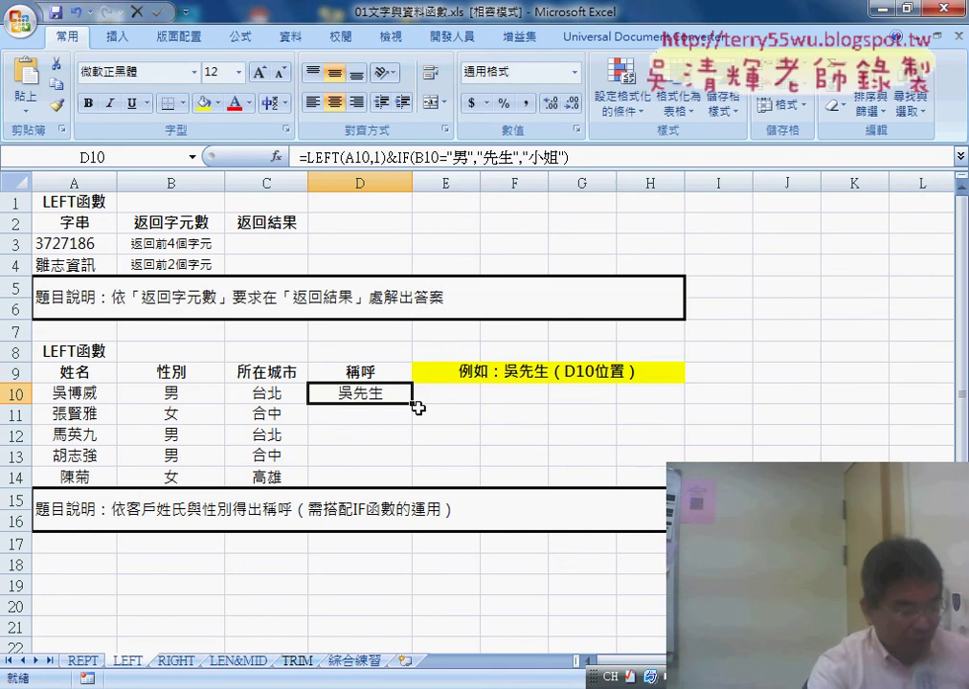
# - Fill the D10 salutation formula down to D14
pyautogui.moveTo(408, 403); pyautogui.dragTo(408, 484)
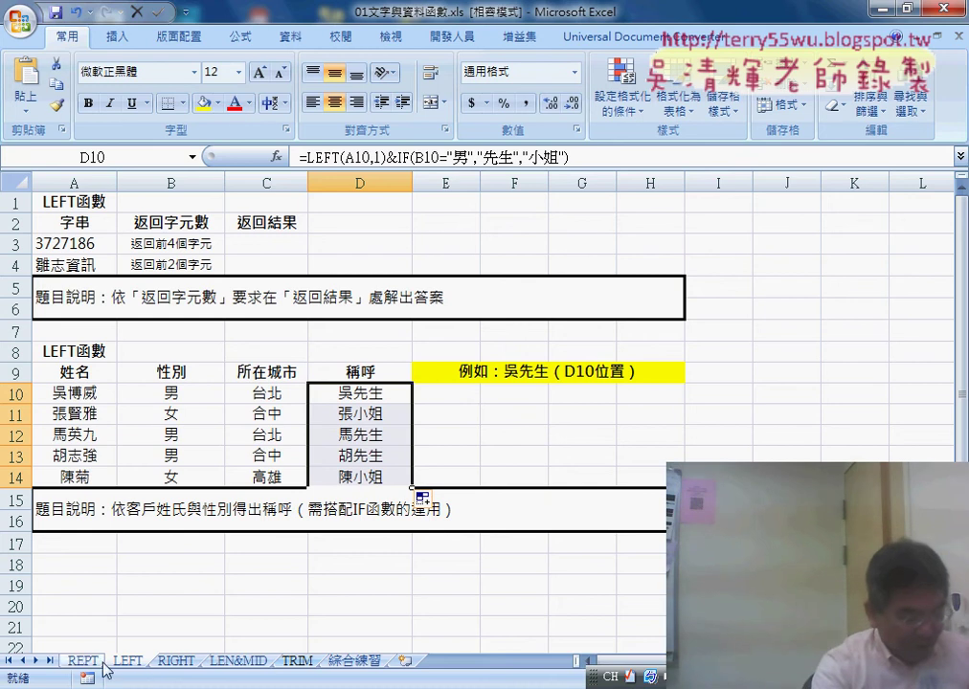
# - On the TRIM sheet, enter =TRIM(A3) in B3 and fill it down to B7
pyautogui.click(297, 661)
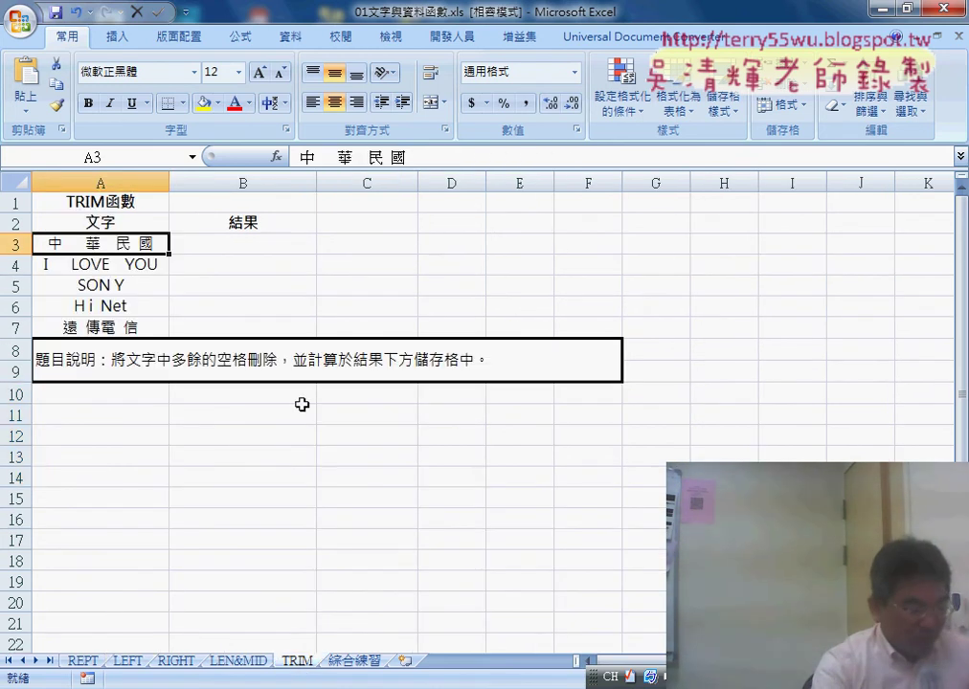
pyautogui.click(259, 243)
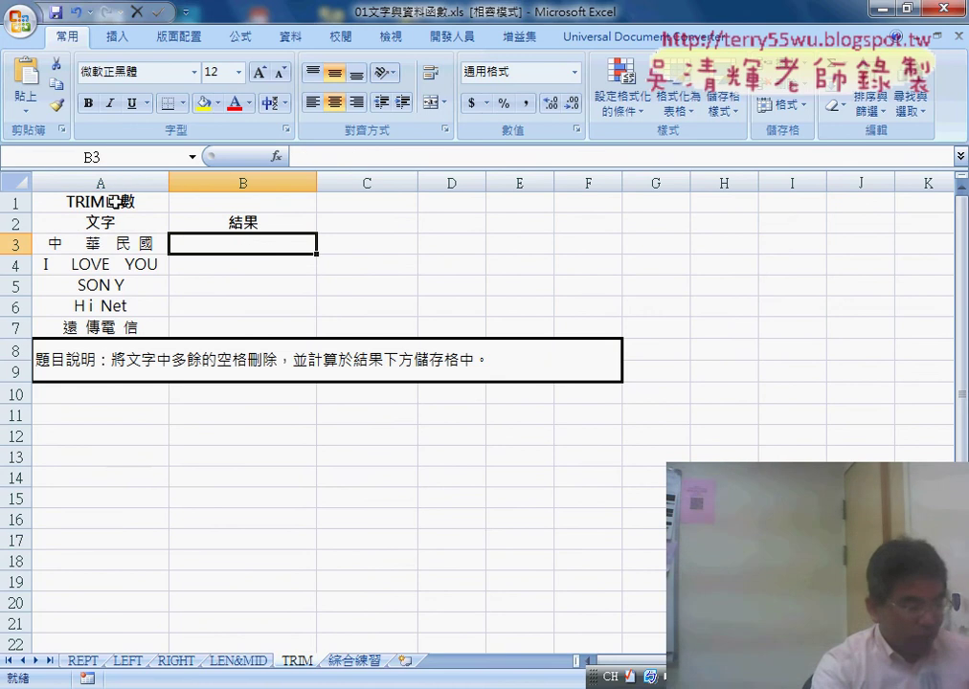
pyautogui.click(276, 156)
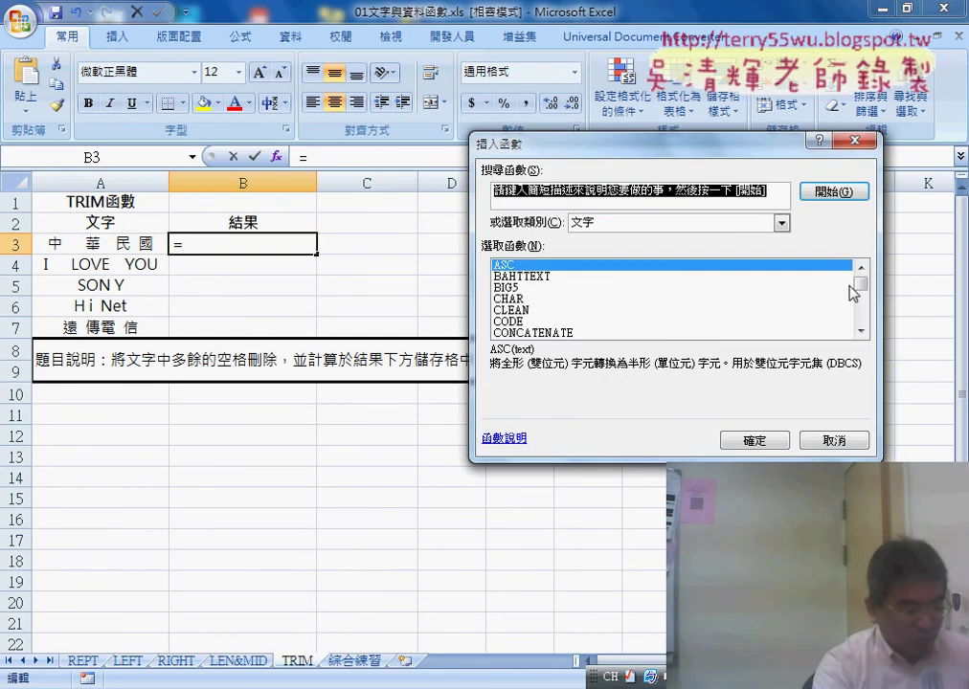
pyautogui.moveTo(855, 291); pyautogui.dragTo(863, 317)
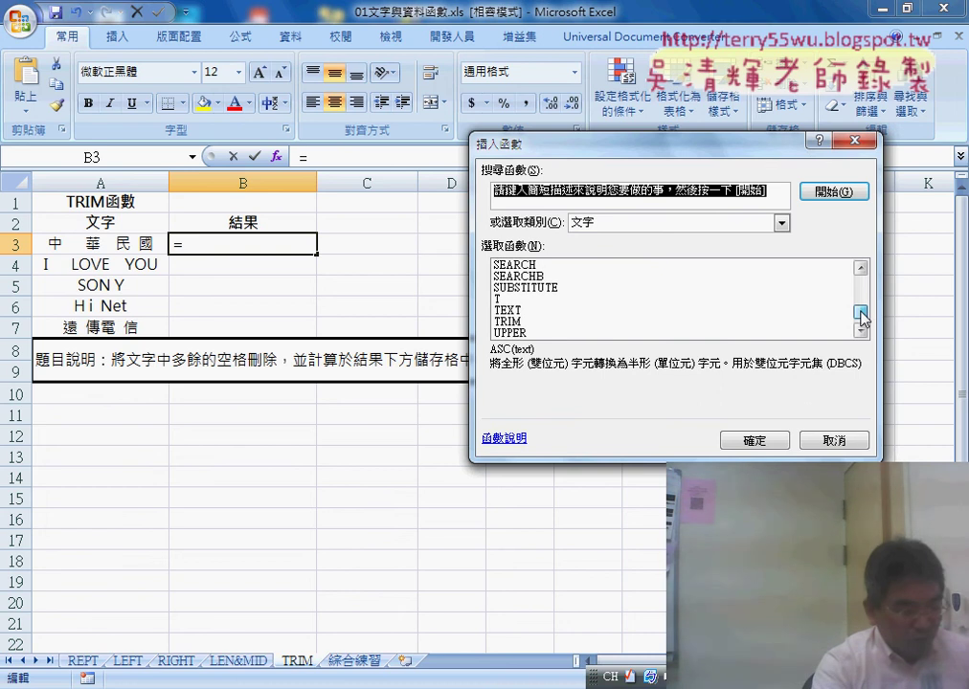
pyautogui.click(529, 323)
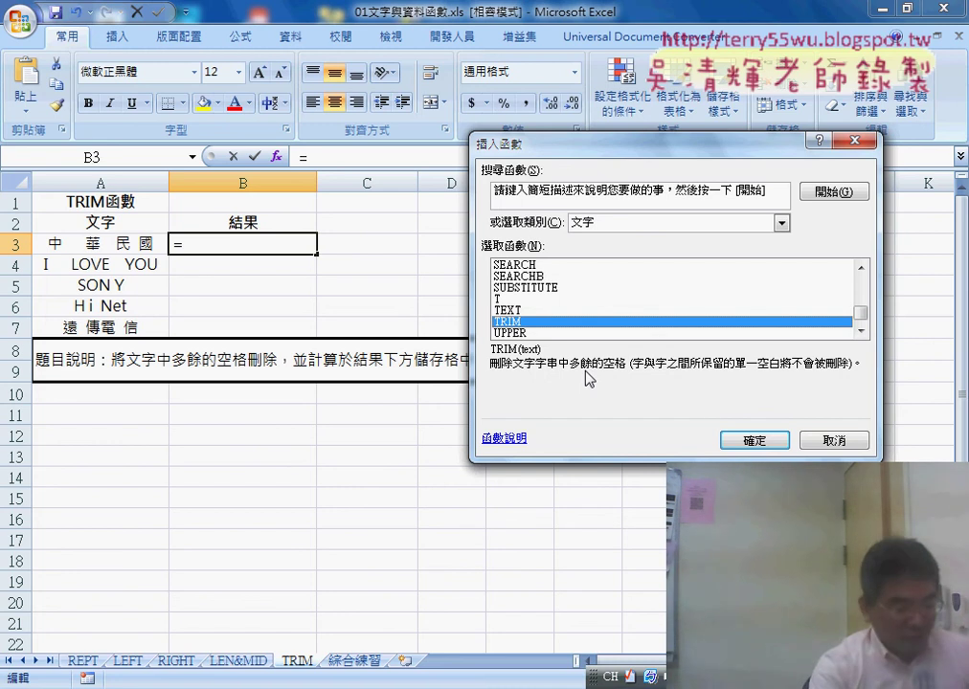
pyautogui.click(755, 442)
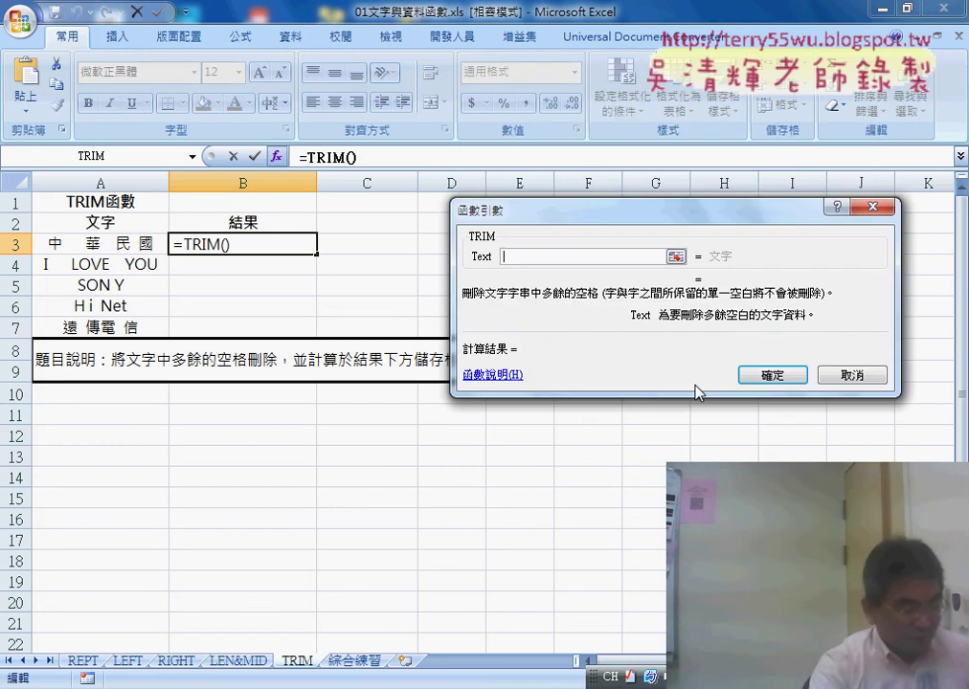
pyautogui.click(118, 236)
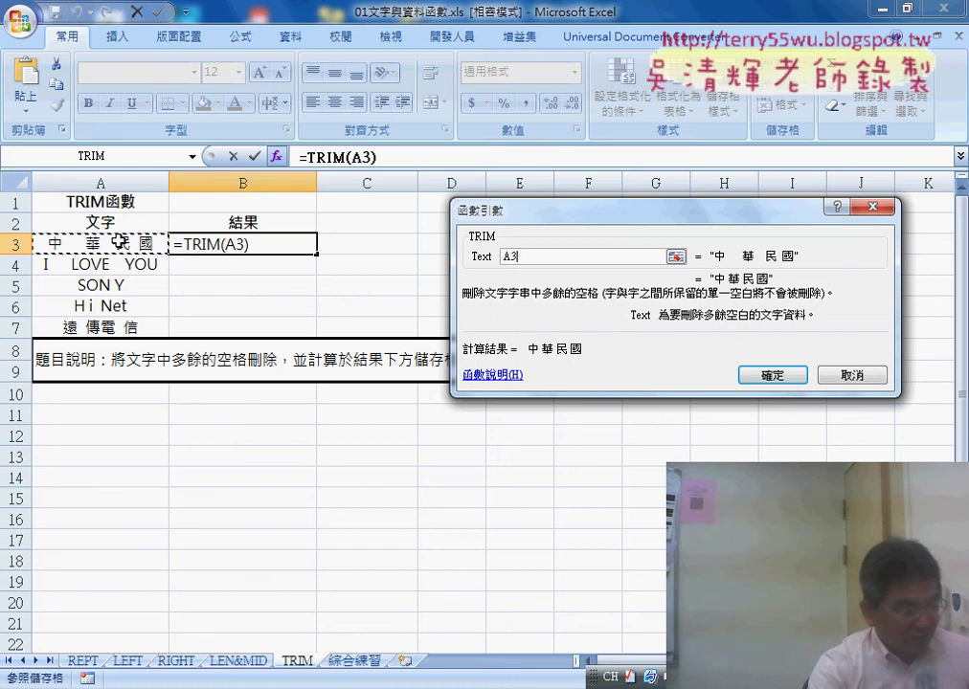
pyautogui.click(773, 375)
pyautogui.moveTo(313, 253); pyautogui.dragTo(316, 330)
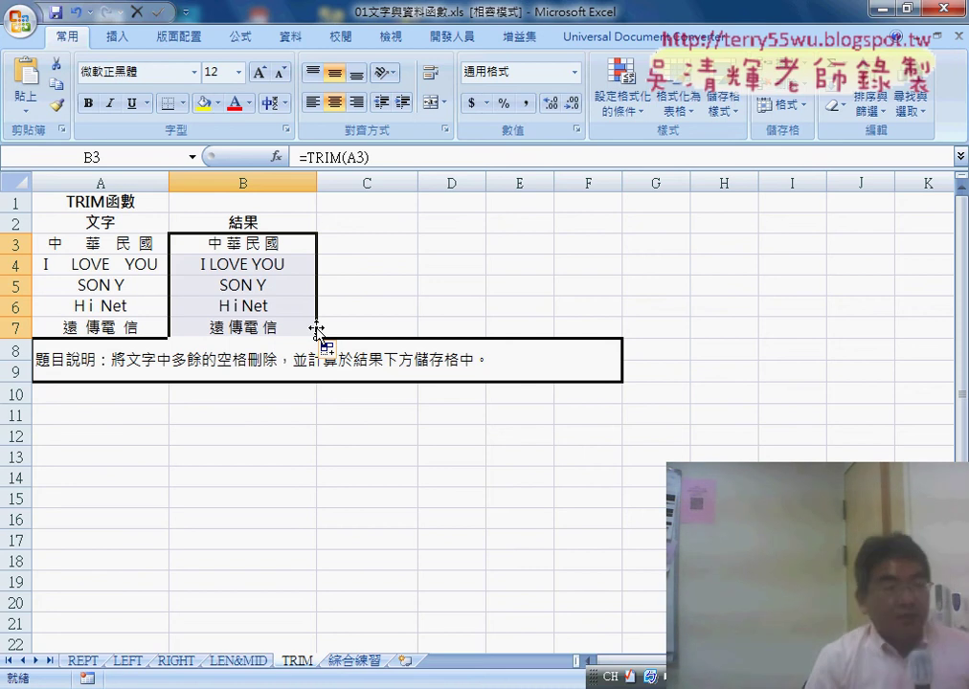
pyautogui.click(272, 244)
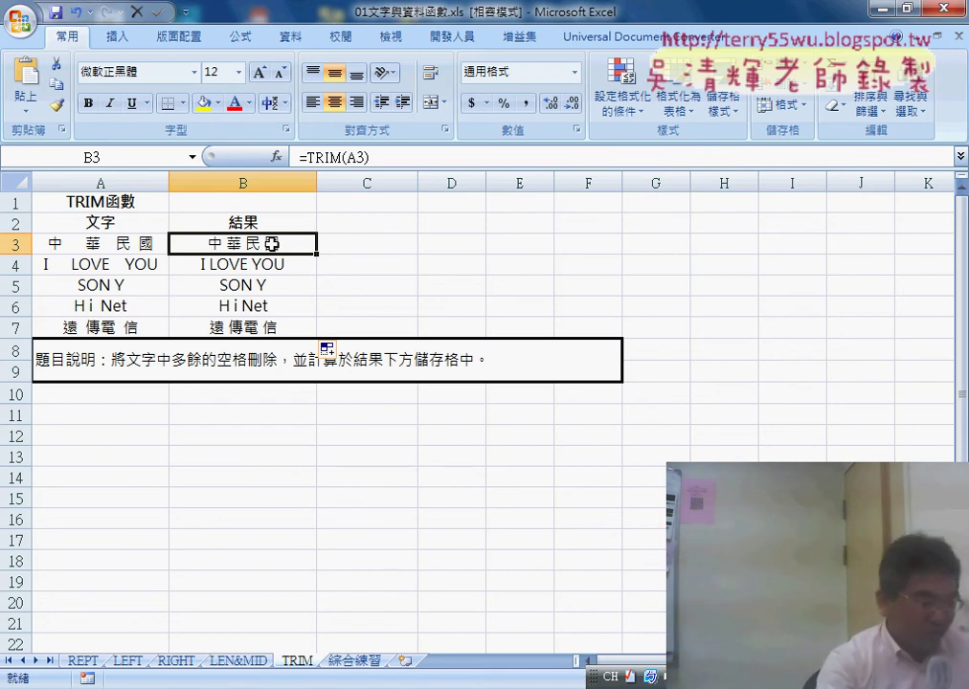
pyautogui.click(364, 248)
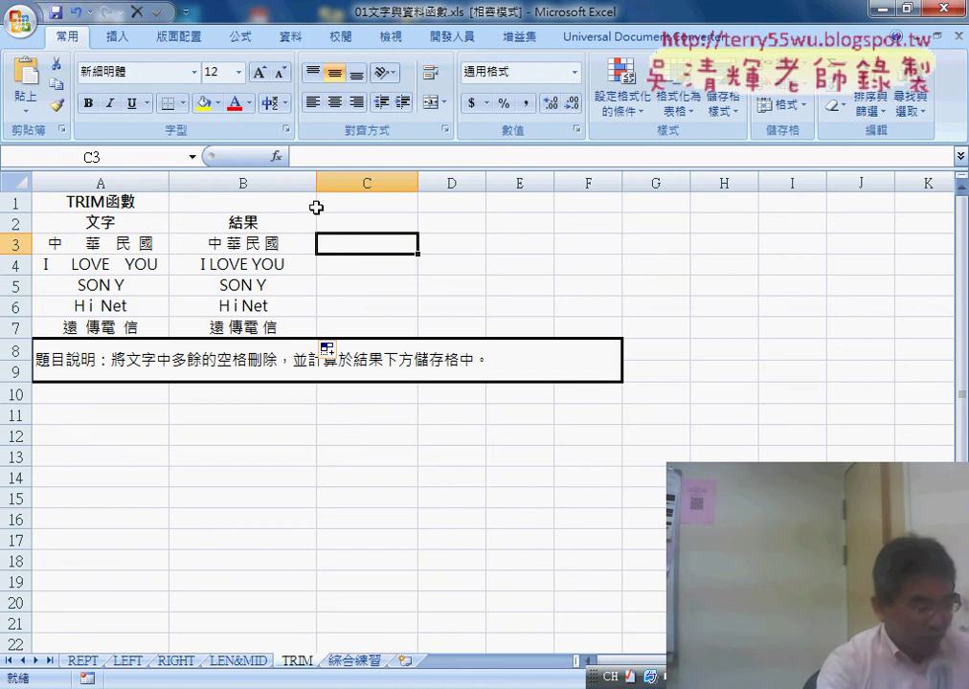
# - Insert a SUBSTITUTE function into C3 from the Text category list
pyautogui.click(276, 156)
pyautogui.moveTo(861, 284); pyautogui.dragTo(866, 317)
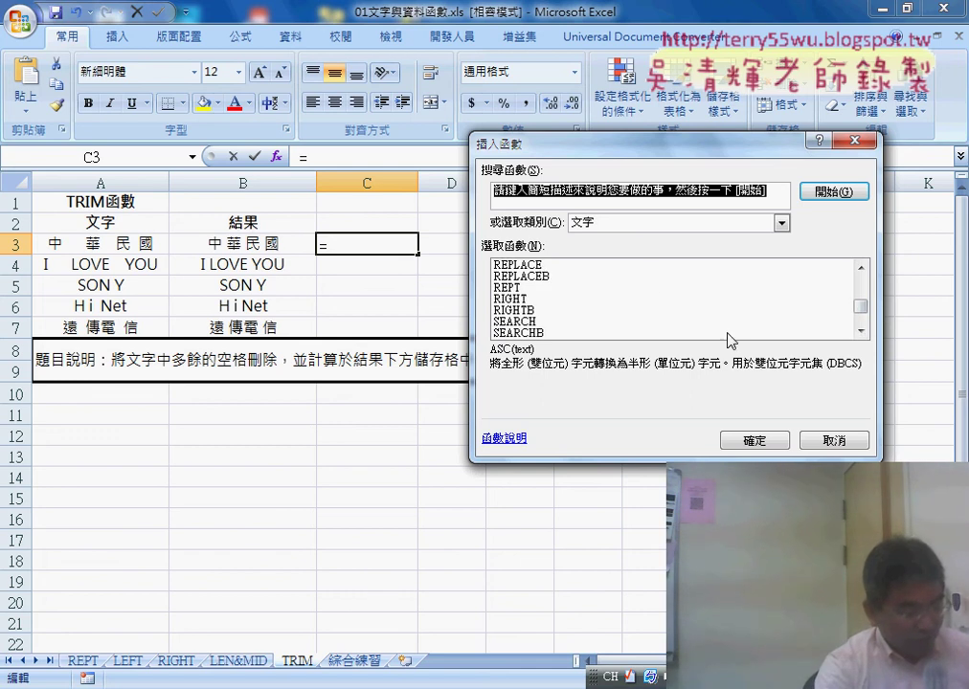
pyautogui.click(861, 330)
pyautogui.click(860, 329)
pyautogui.click(861, 329)
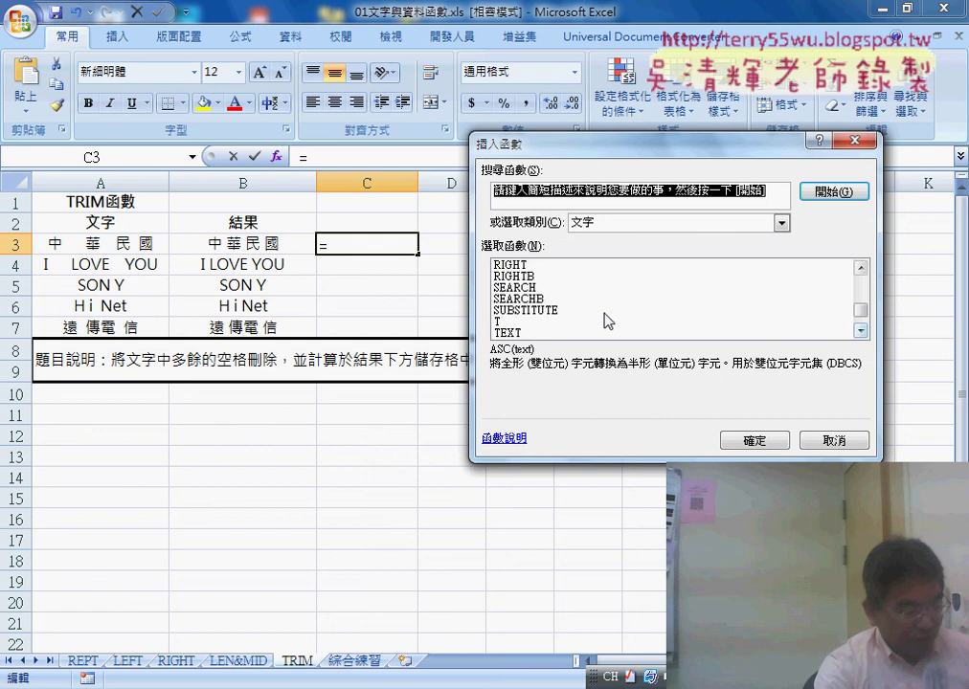
pyautogui.click(548, 311)
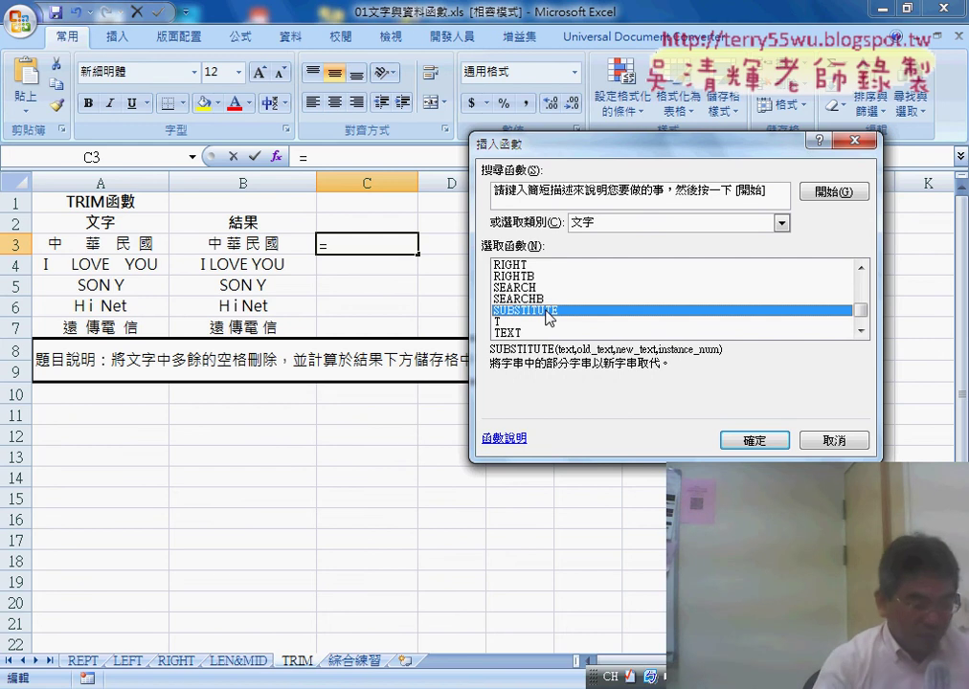
pyautogui.click(766, 446)
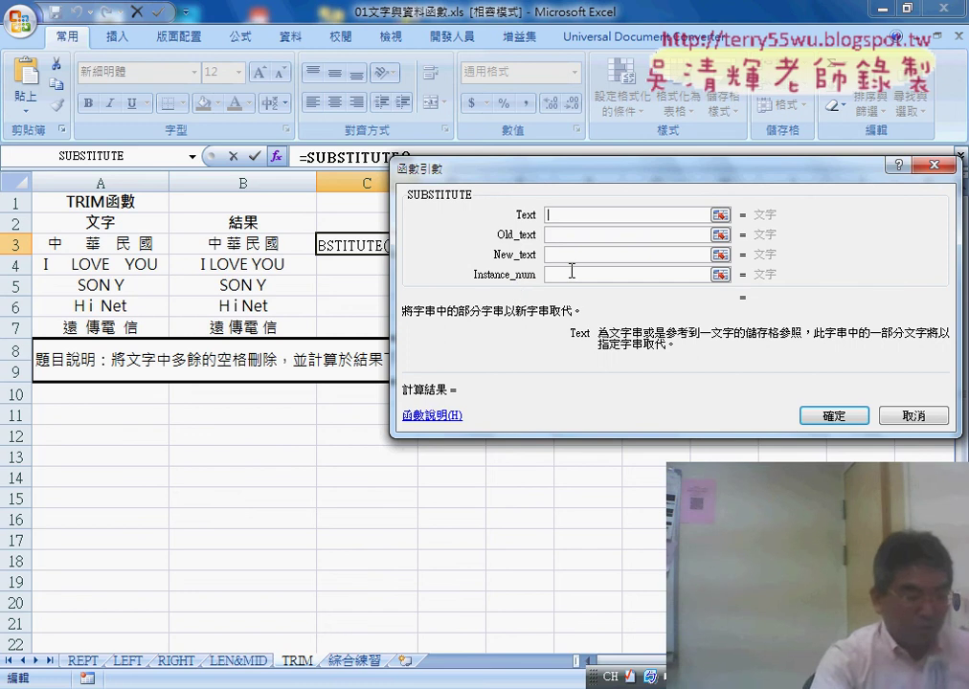
# - Set SUBSTITUTE's Text to A3, Old_text to " " and New_text to ""
pyautogui.click(572, 273)
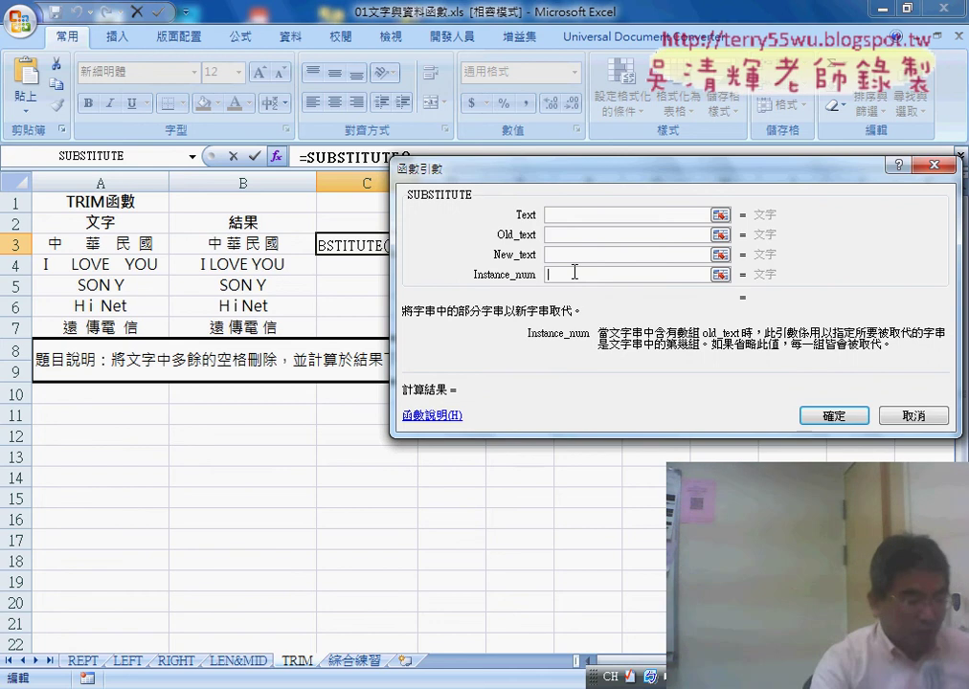
pyautogui.click(613, 216)
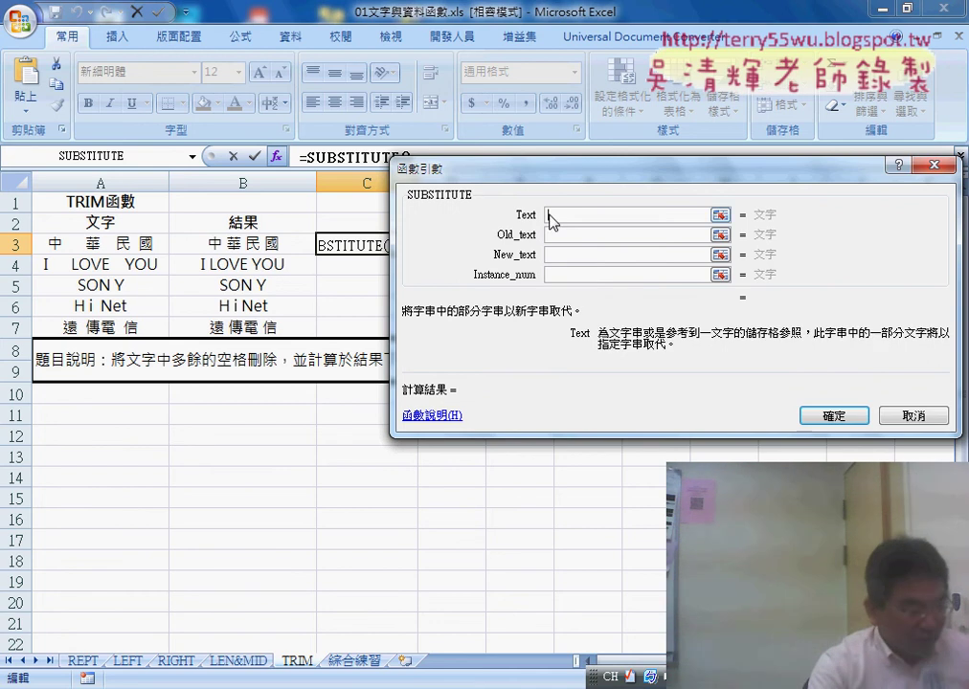
pyautogui.click(105, 244)
pyautogui.click(571, 235)
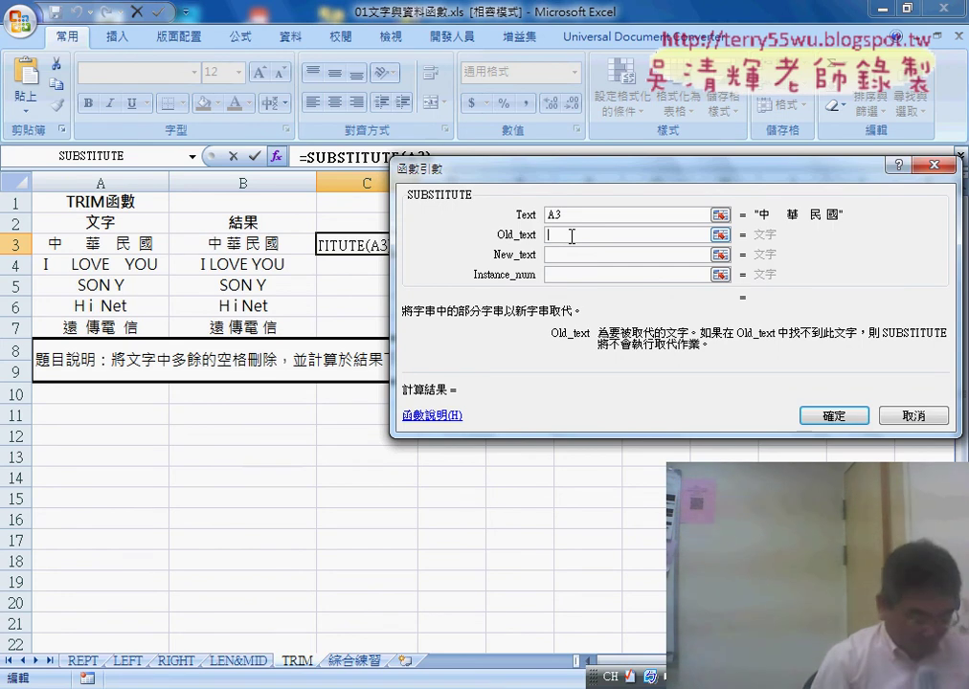
pyautogui.write('"')
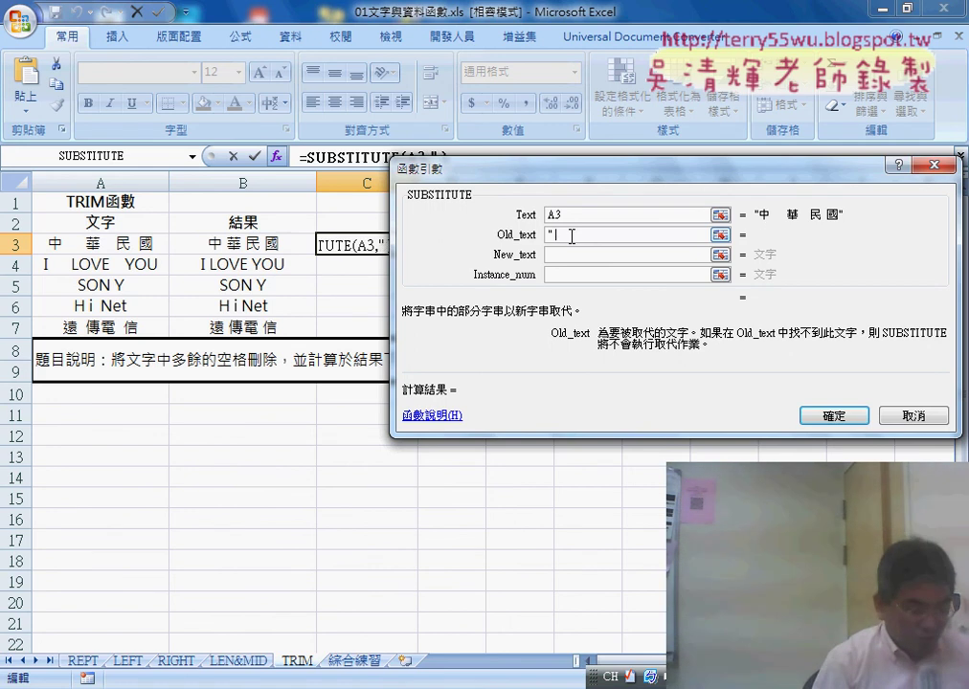
pyautogui.write(' "')
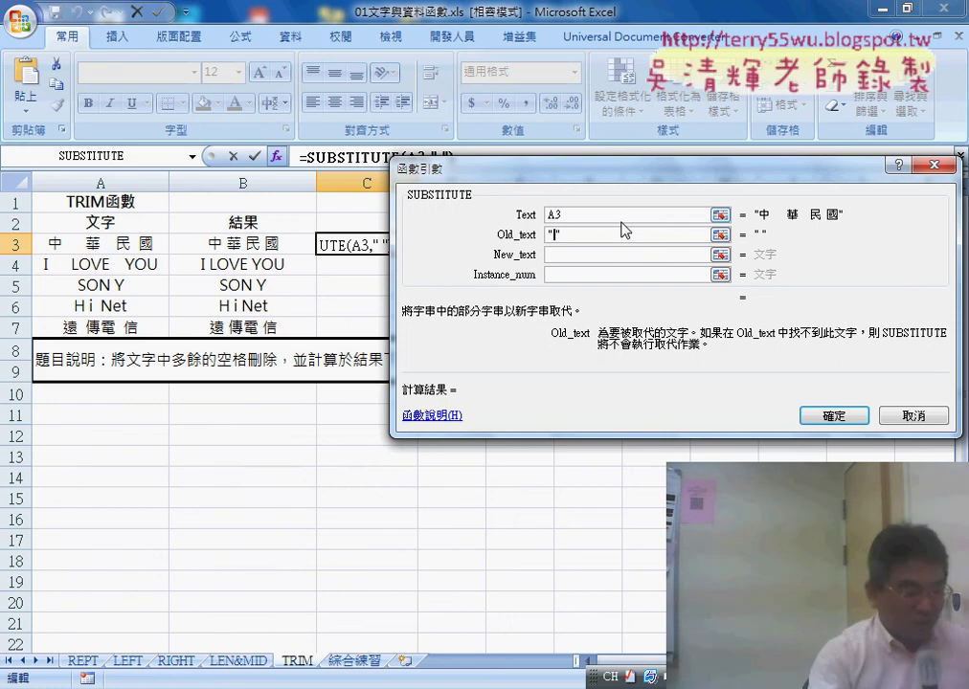
pyautogui.click(574, 255)
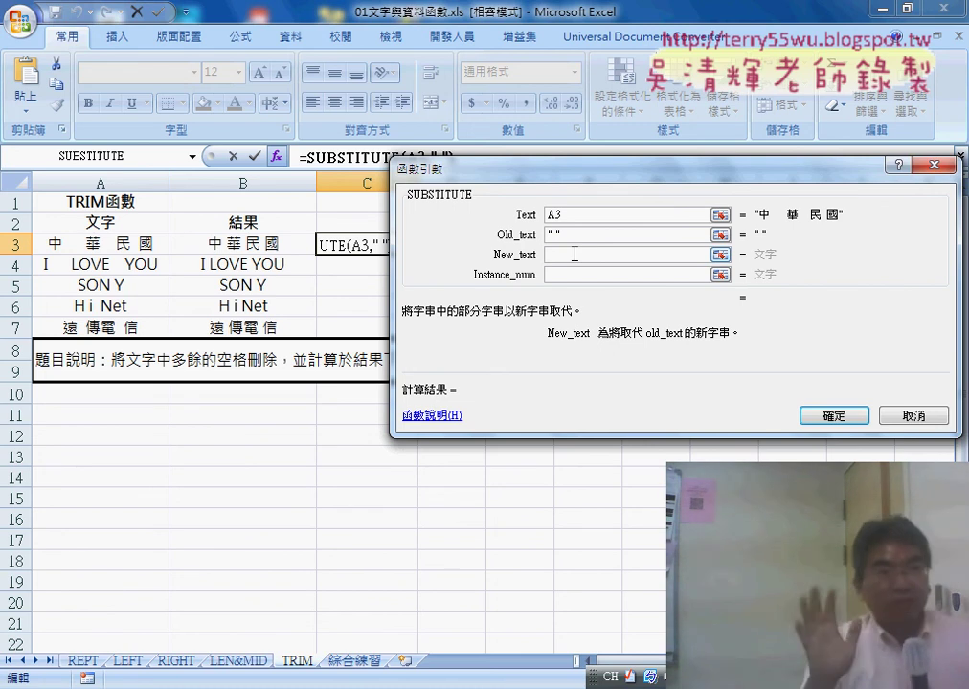
pyautogui.click(575, 254)
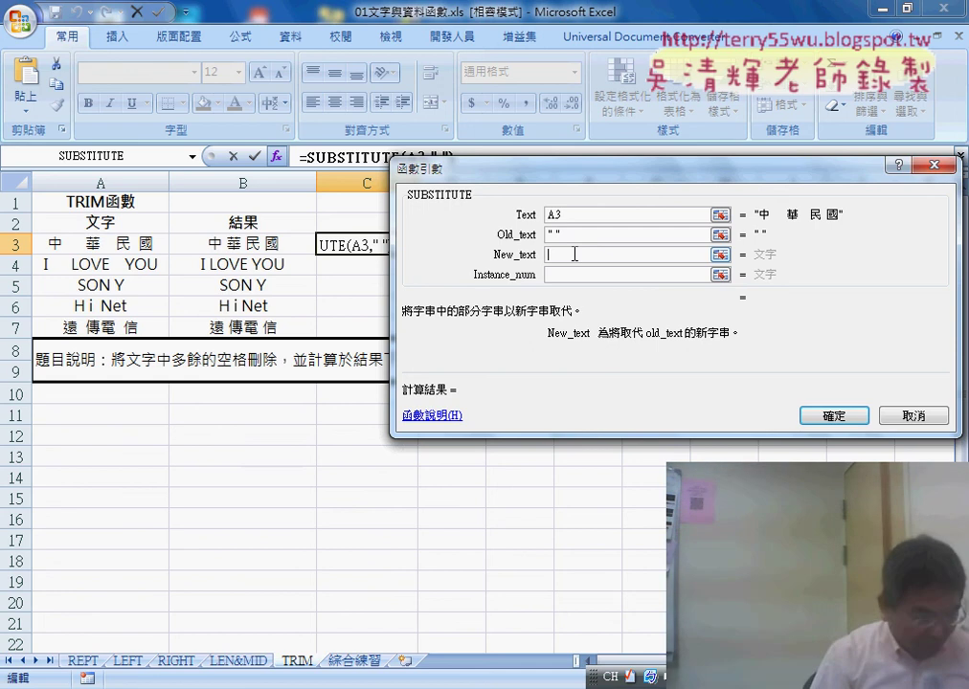
pyautogui.write('""')
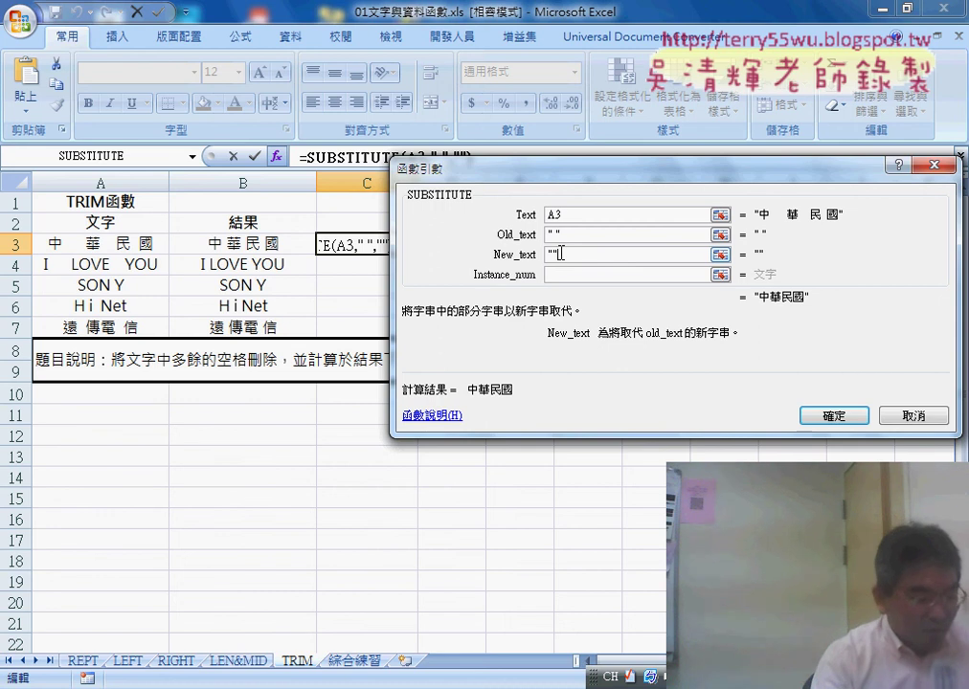
pyautogui.doubleClick(575, 254)
pyautogui.doubleClick(570, 235)
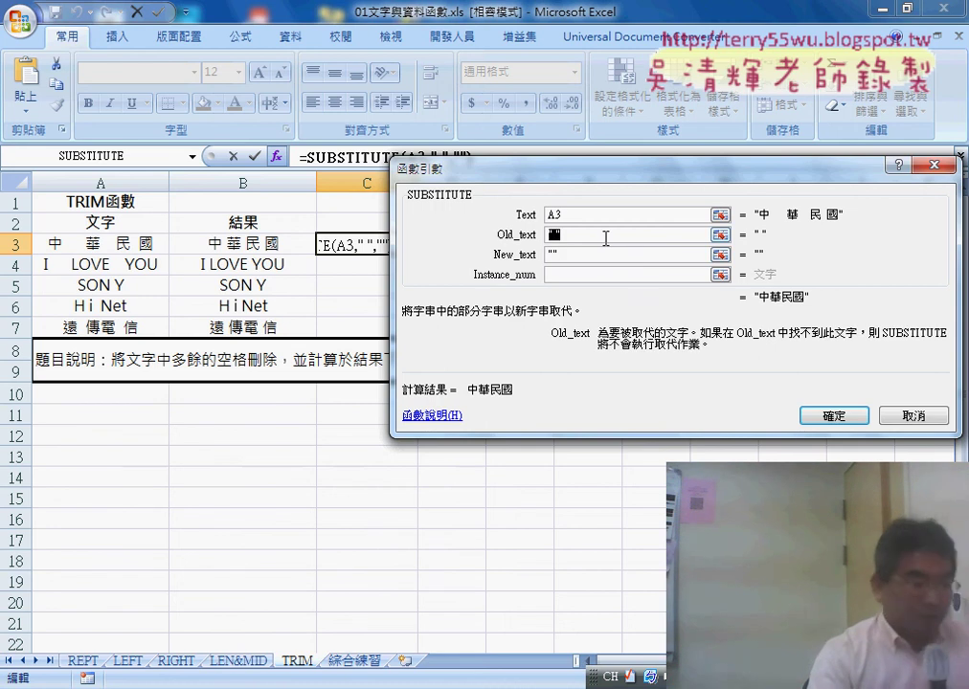
pyautogui.doubleClick(544, 255)
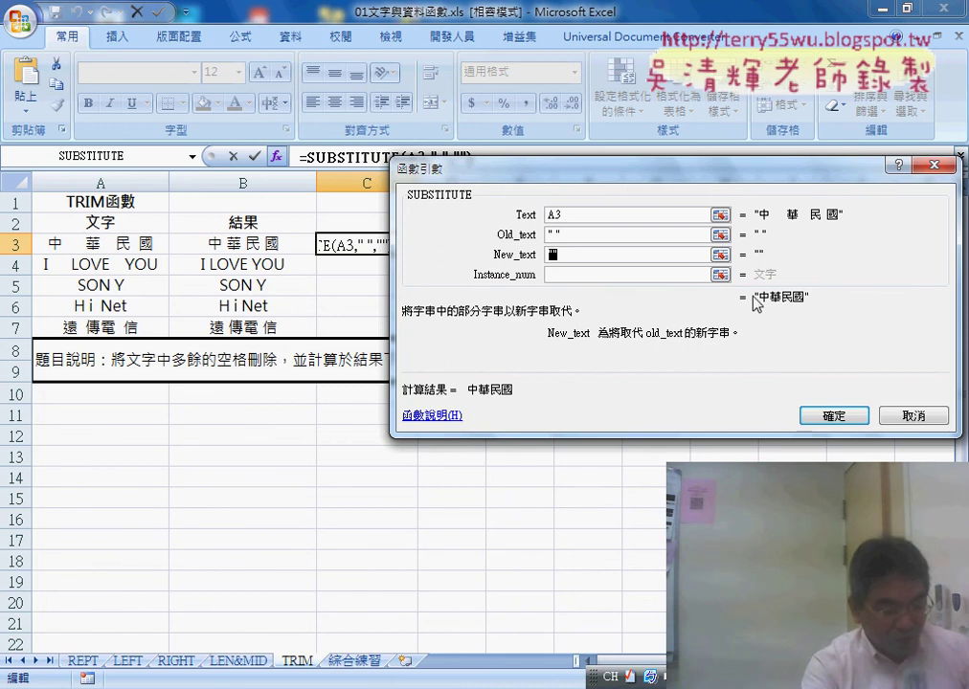
# - Confirm the SUBSTITUTE formula, fill it to C7, then compare B3:B7 with C3:C7
pyautogui.click(834, 416)
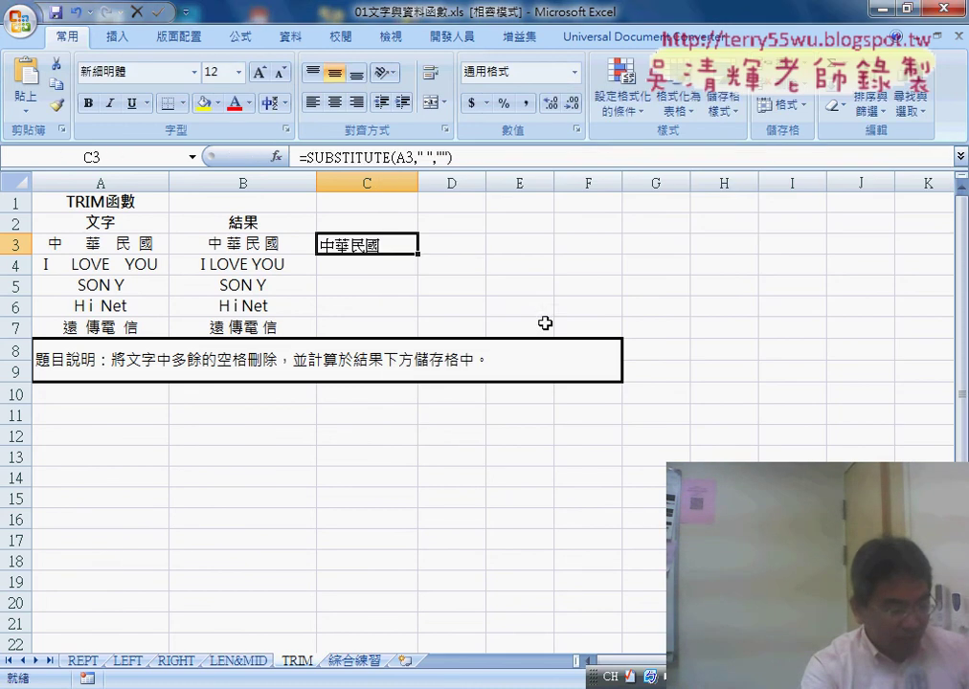
pyautogui.moveTo(417, 256); pyautogui.dragTo(414, 335)
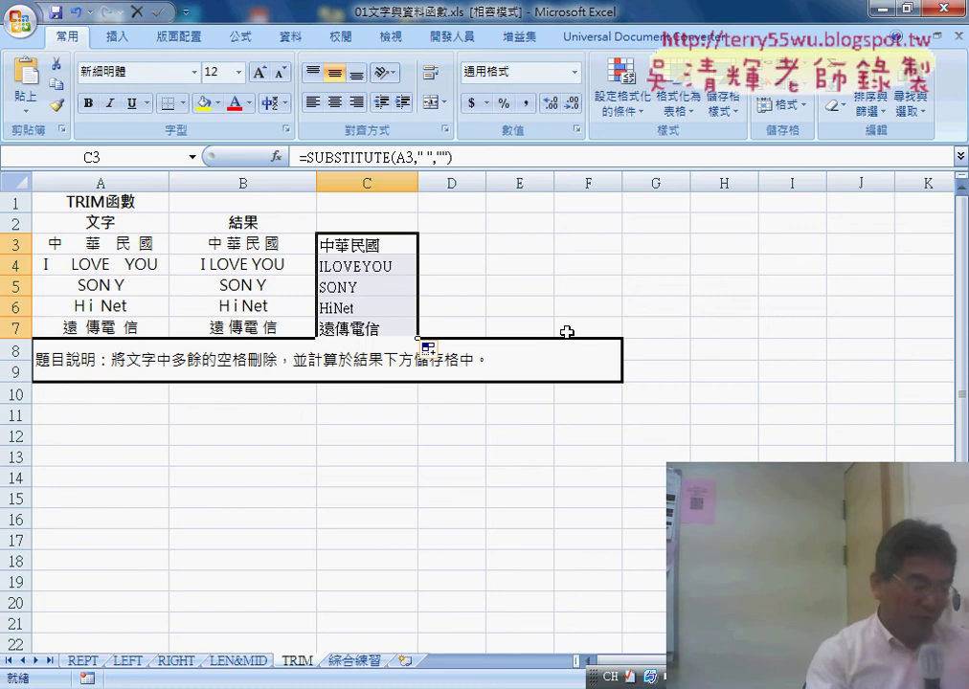
pyautogui.click(271, 247)
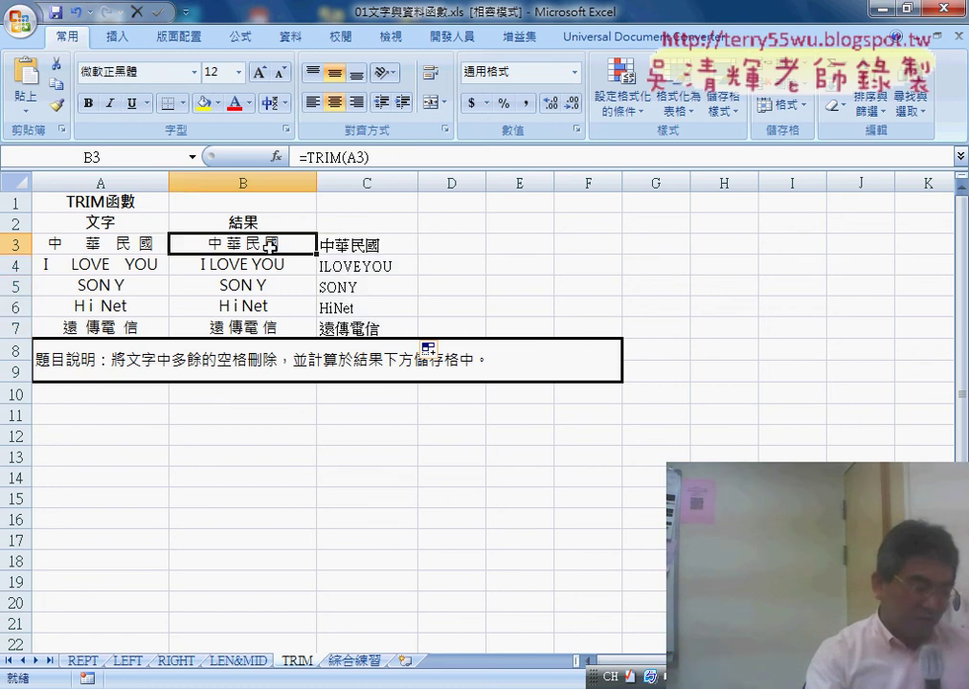
pyautogui.hotkey('ctrl', 'Down')
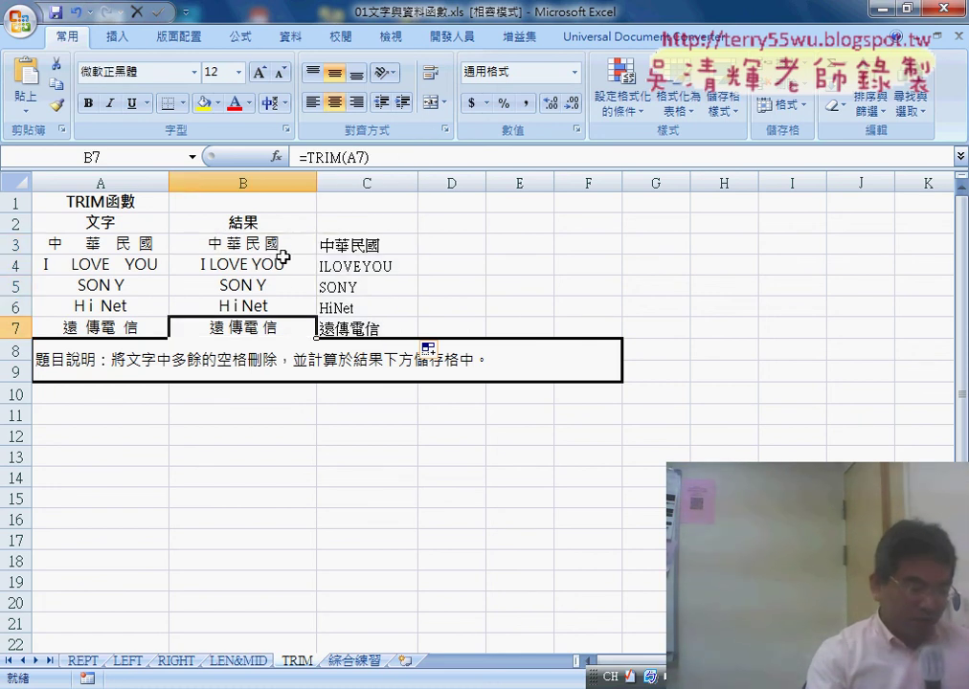
pyautogui.click(284, 247)
pyautogui.moveTo(277, 267); pyautogui.dragTo(278, 305)
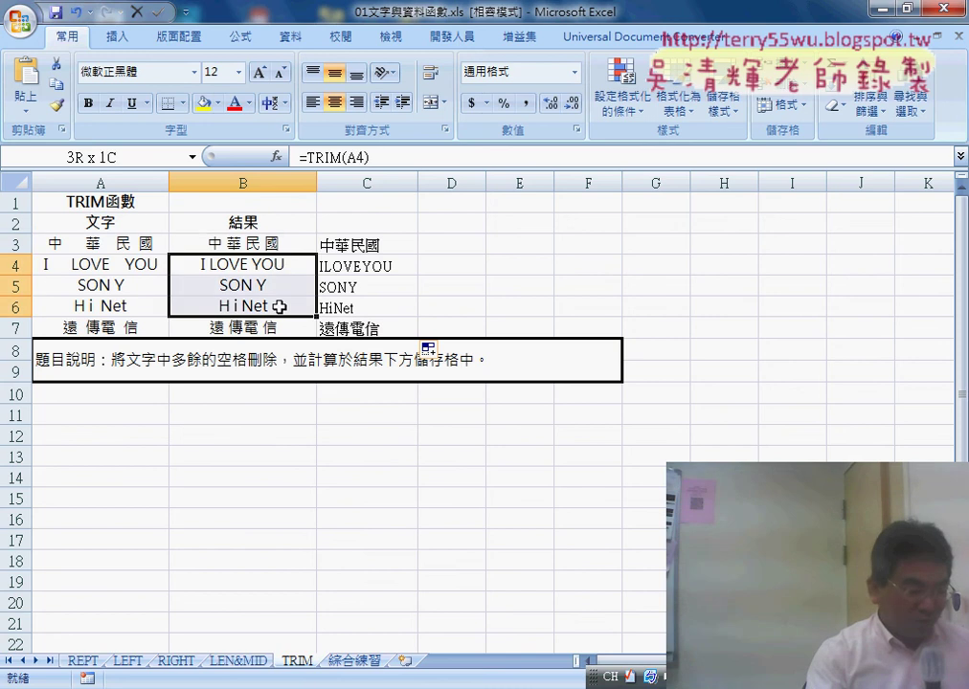
pyautogui.click(356, 246)
pyautogui.click(367, 322)
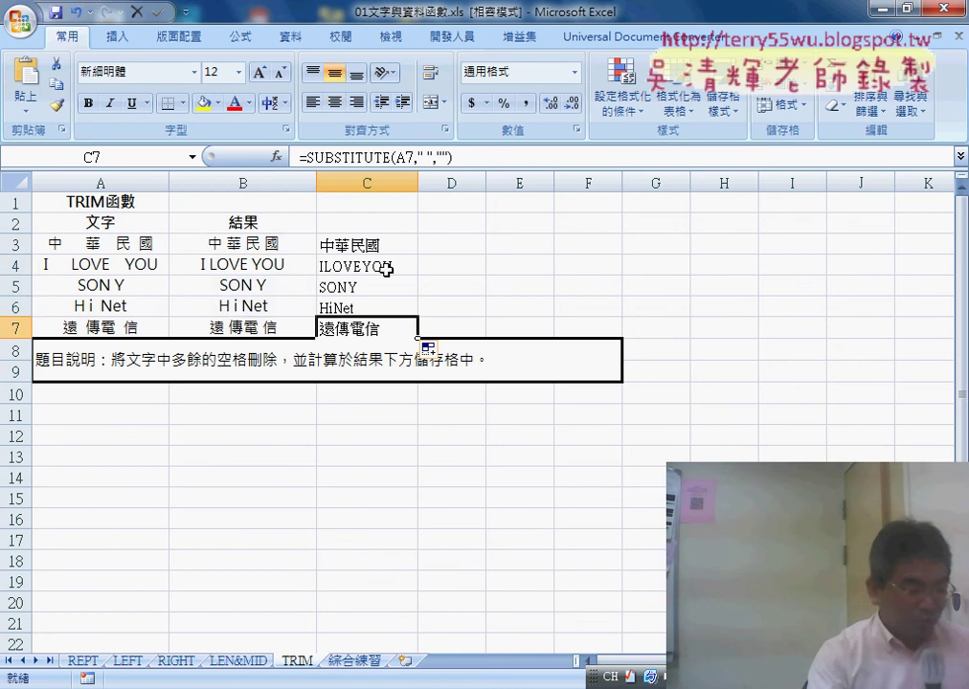
pyautogui.moveTo(386, 269); pyautogui.dragTo(381, 307)
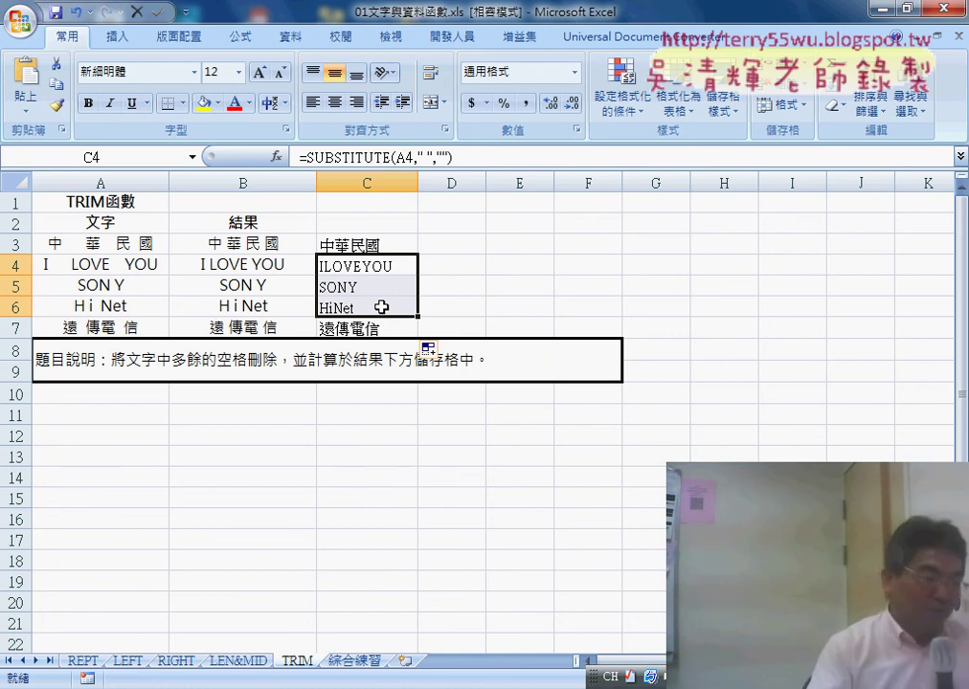
# - Start a CODE function in D3, then switch to the Google Docs notes 01_文字與資料函數程式碼
pyautogui.click(458, 246)
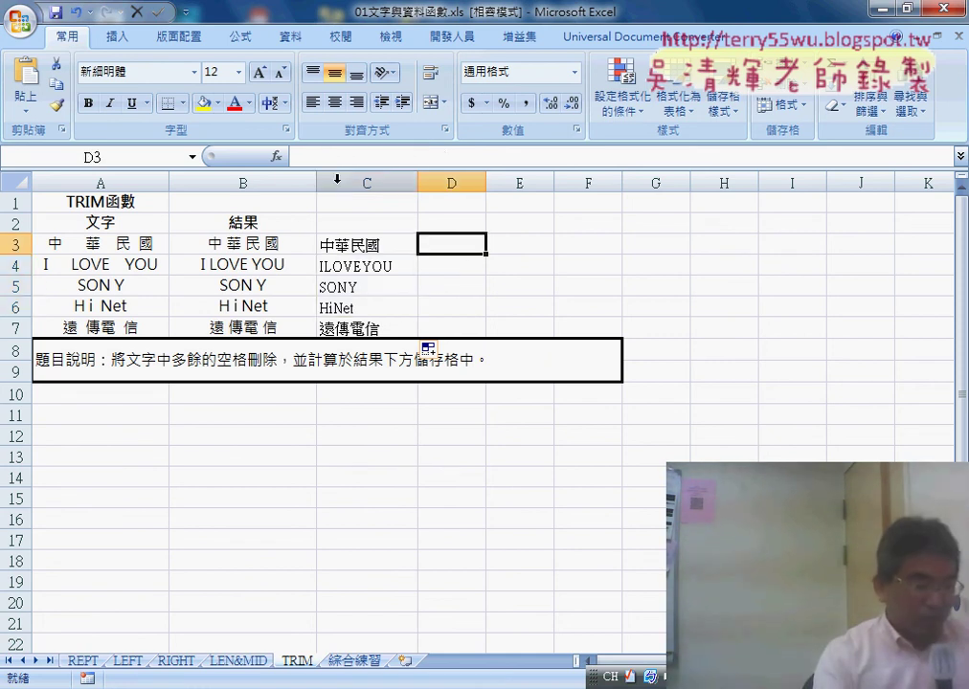
pyautogui.click(276, 156)
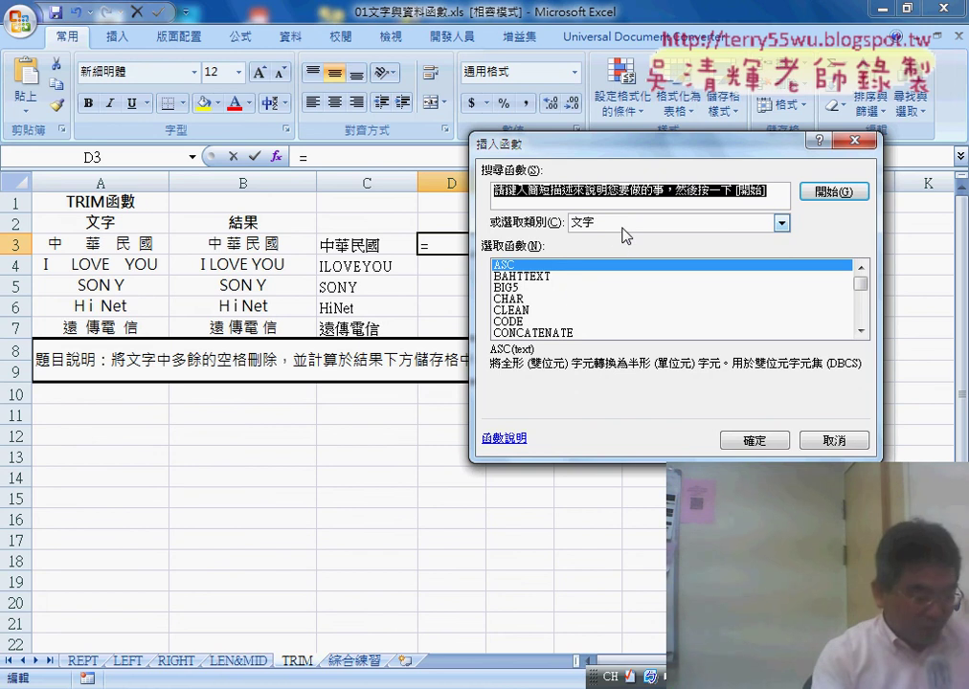
pyautogui.click(531, 322)
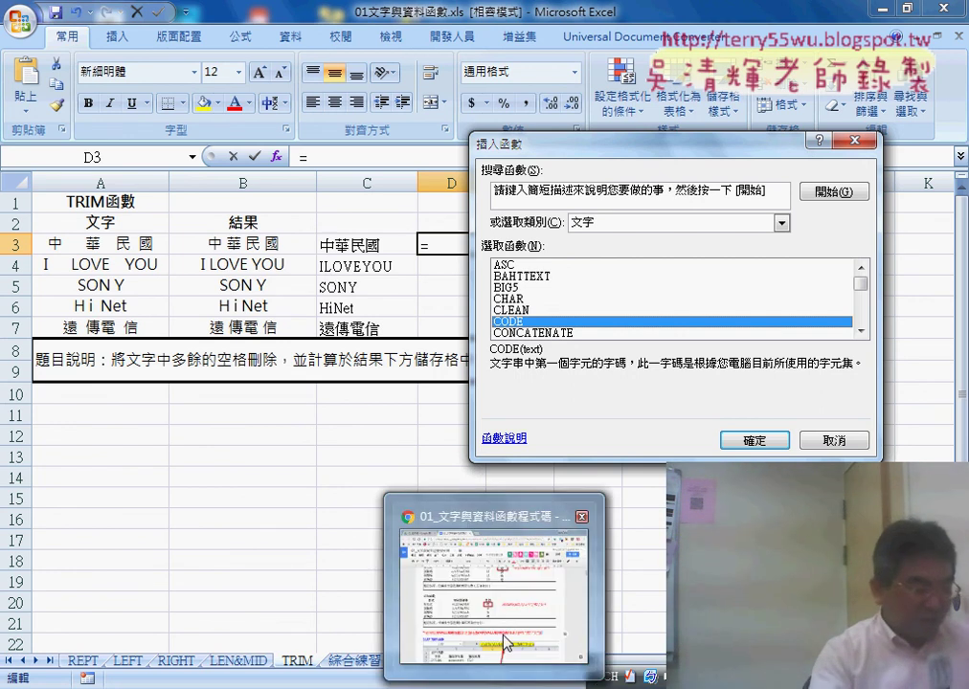
pyautogui.click(479, 483)
# - Scroll to the ASCII內碼表 section and highlight the word ASCII in its heading
pyautogui.scroll(1, 451, 400)
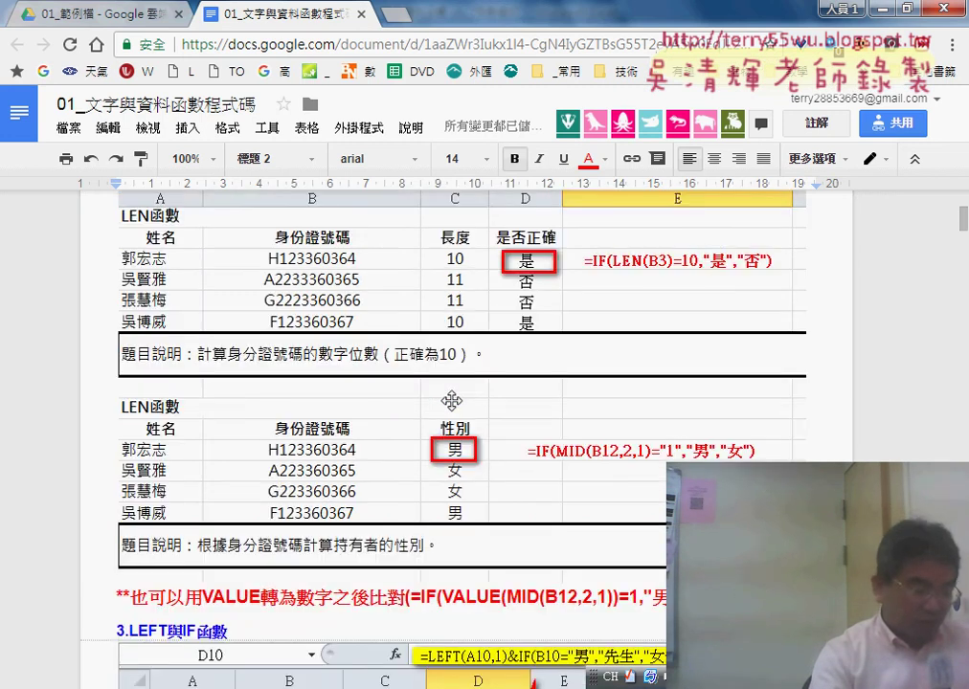
pyautogui.scroll(-2, 451, 400)
pyautogui.scroll(-4, 451, 400)
pyautogui.scroll(-2, 451, 400)
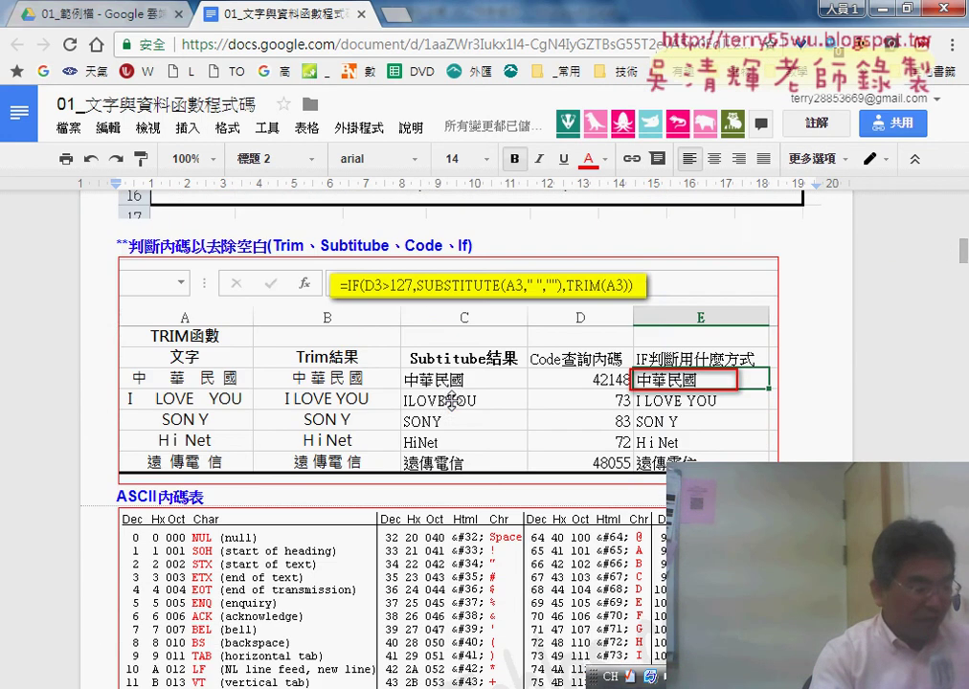
pyautogui.scroll(-2, 451, 400)
pyautogui.moveTo(119, 305); pyautogui.dragTo(159, 306)
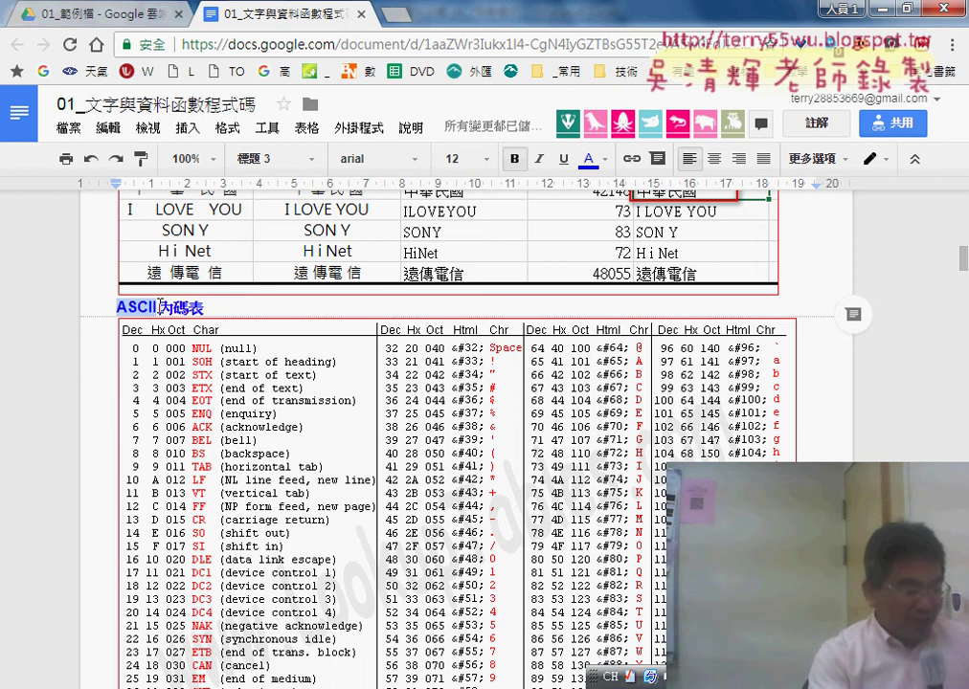
# - Browse the ASCII code table, then minimize Chrome to return to Excel
pyautogui.scroll(-2, 89, 294)
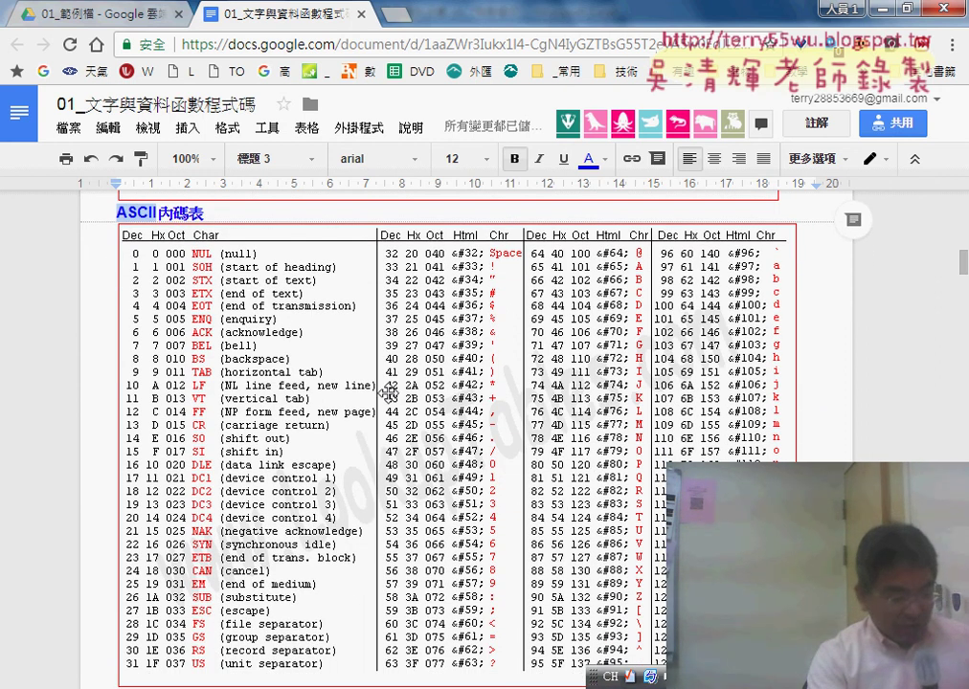
pyautogui.scroll(-2, 388, 393)
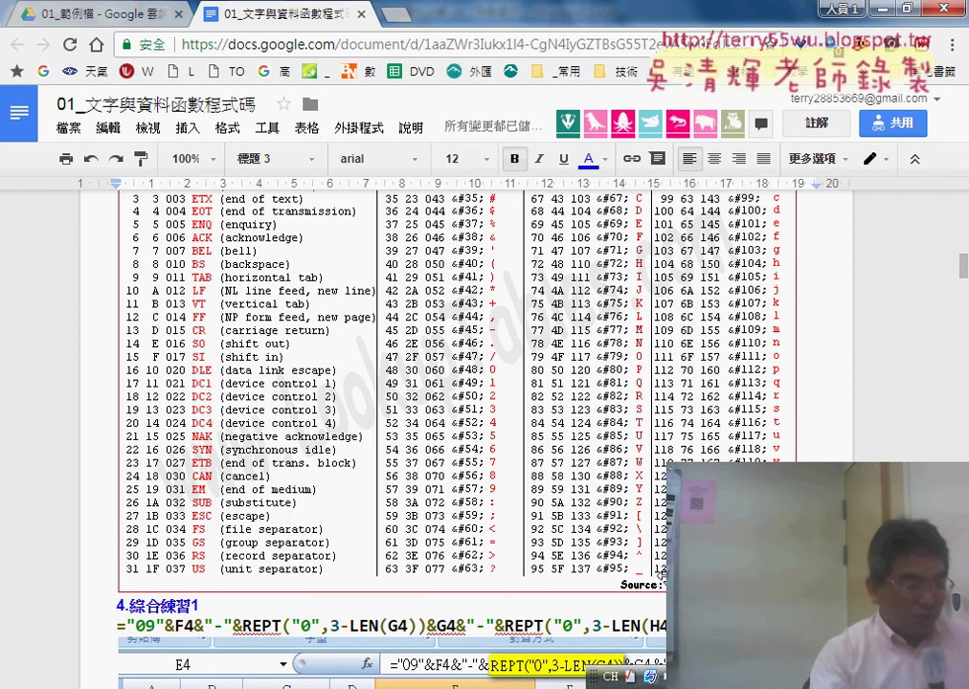
pyautogui.scroll(1, 350, 383)
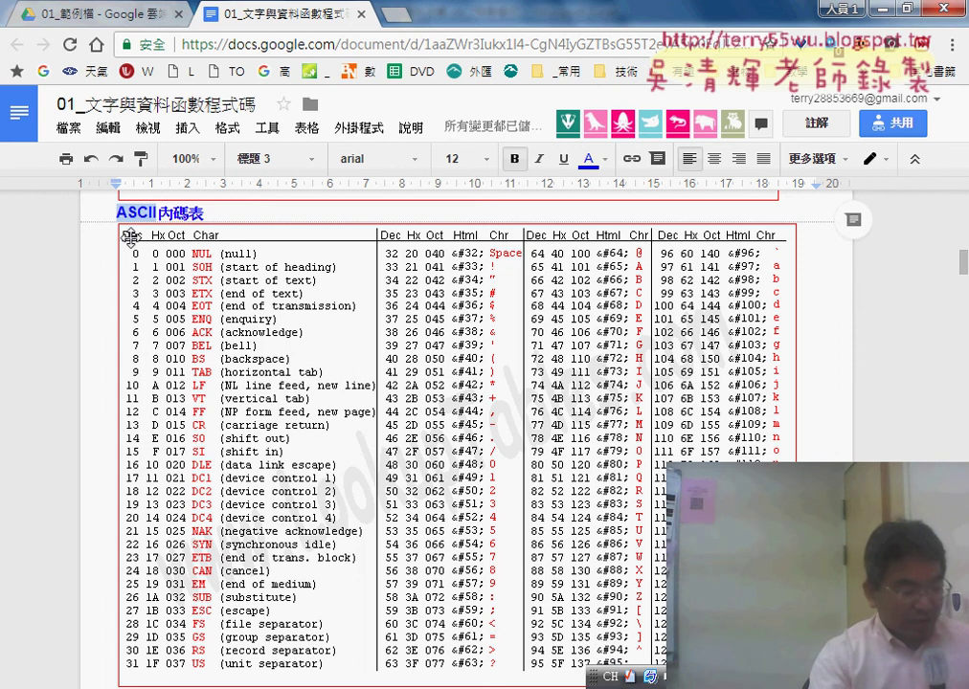
pyautogui.scroll(-1, 145, 492)
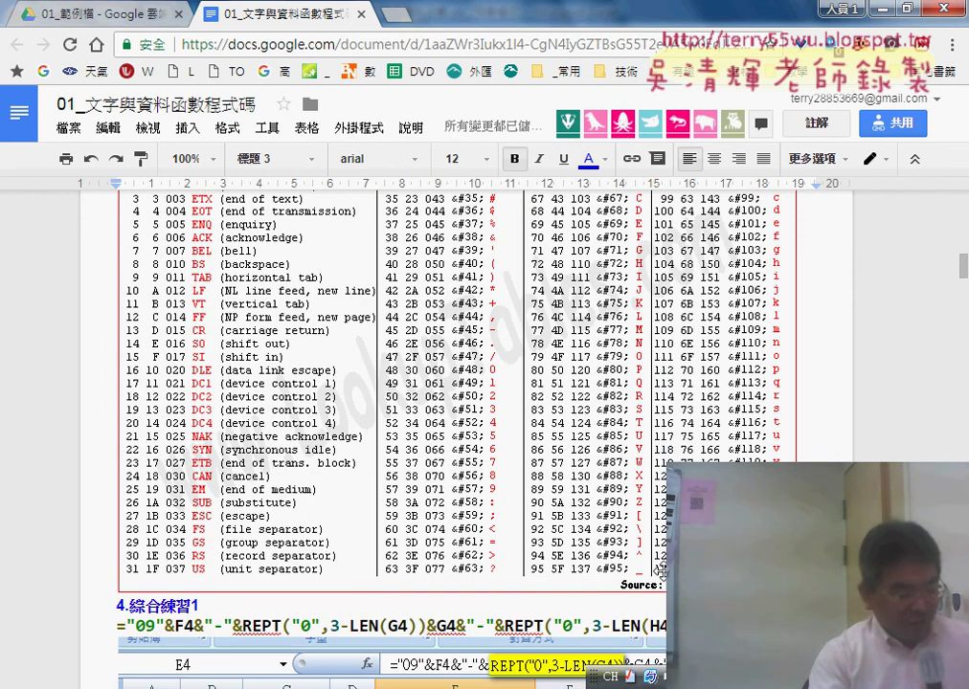
pyautogui.scroll(1, 491, 380)
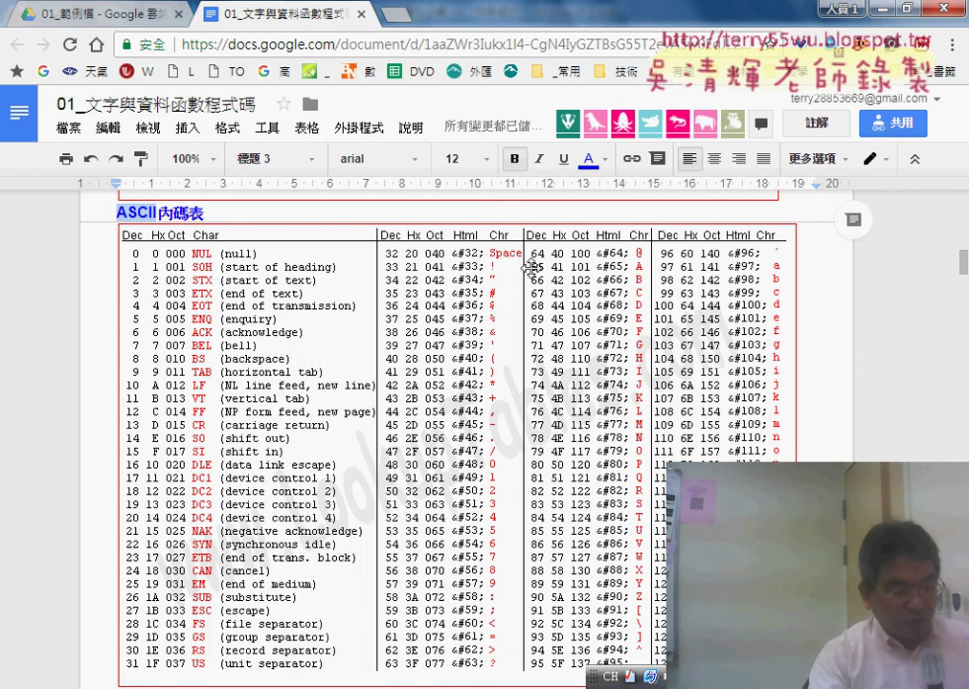
pyautogui.scroll(-1, 704, 319)
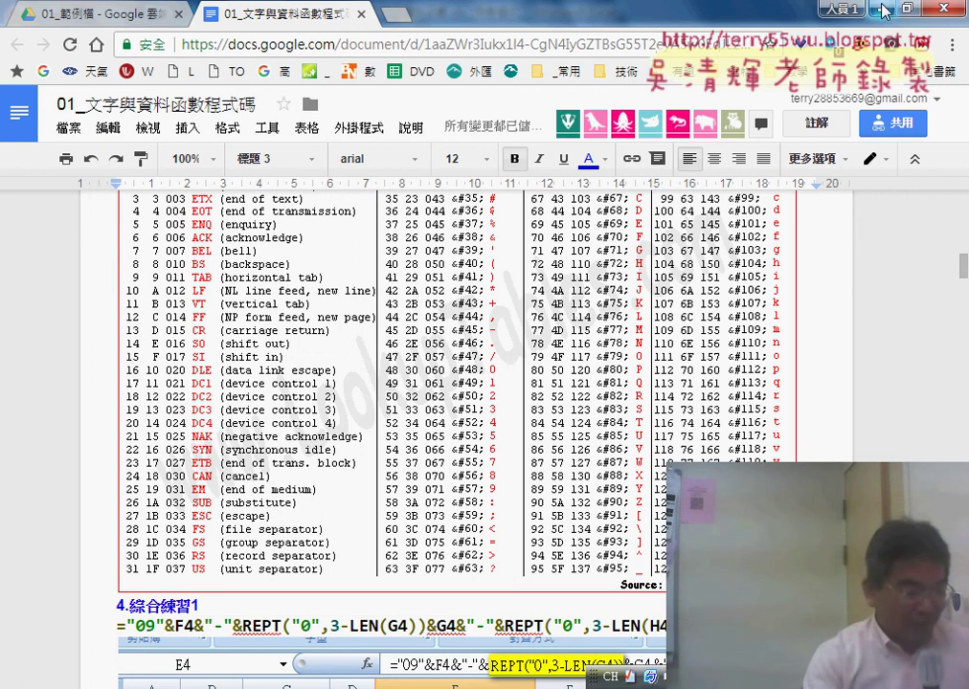
pyautogui.scroll(1, 877, 243)
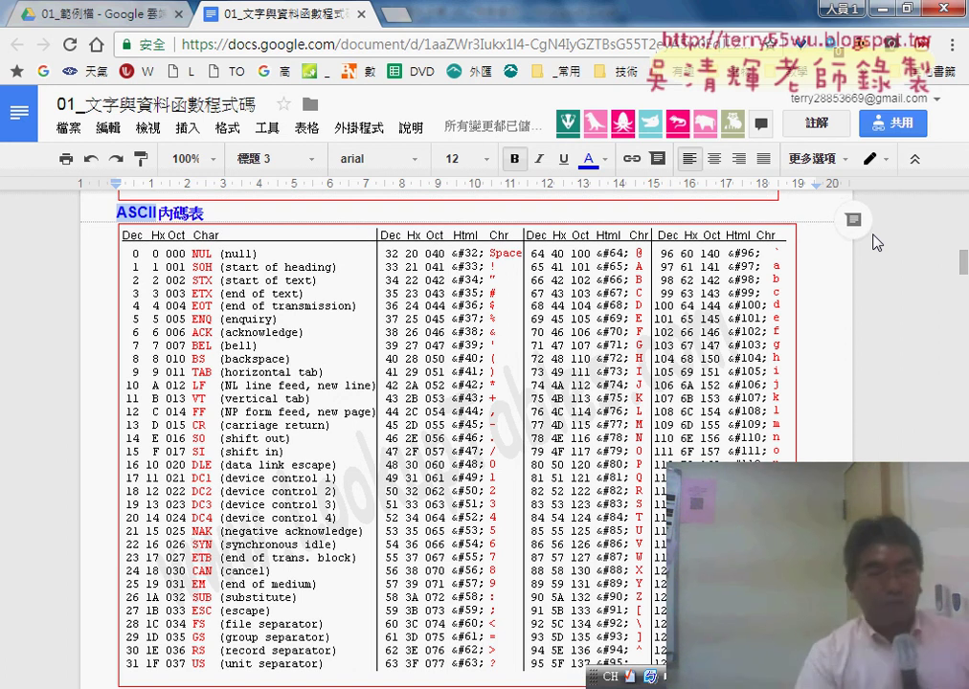
pyautogui.click(883, 9)
# - Complete =CODE(A3) in D3 and fill it down through D7
pyautogui.click(748, 438)
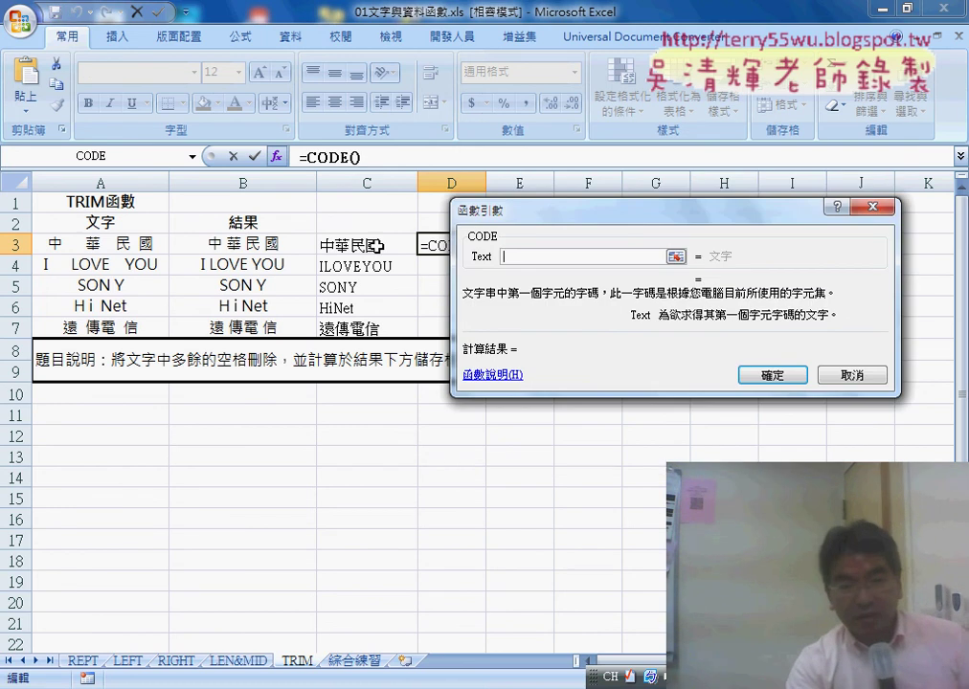
pyautogui.click(101, 241)
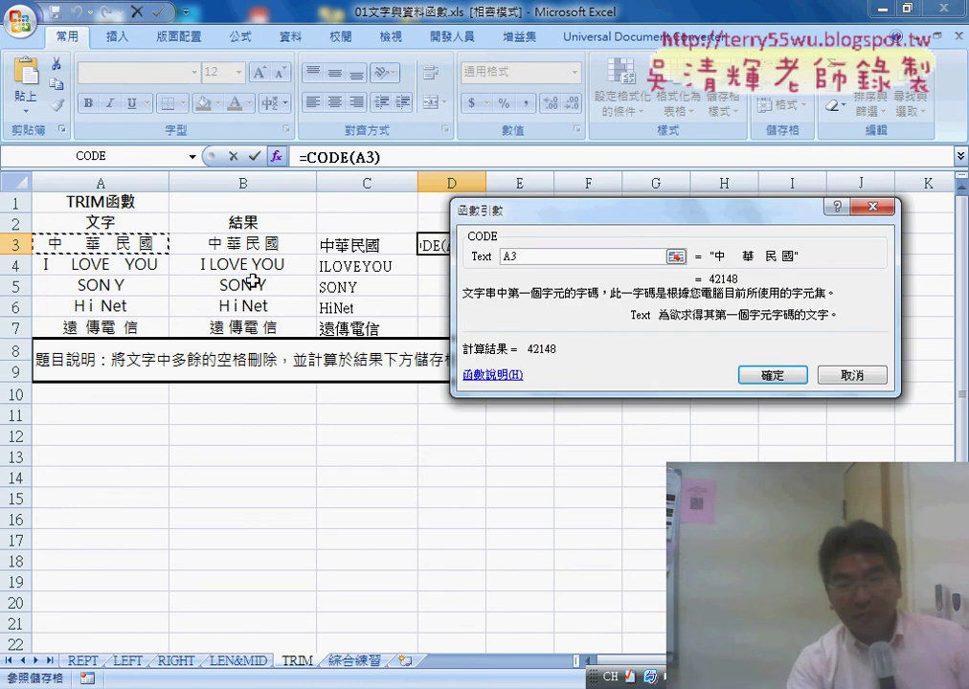
pyautogui.click(769, 379)
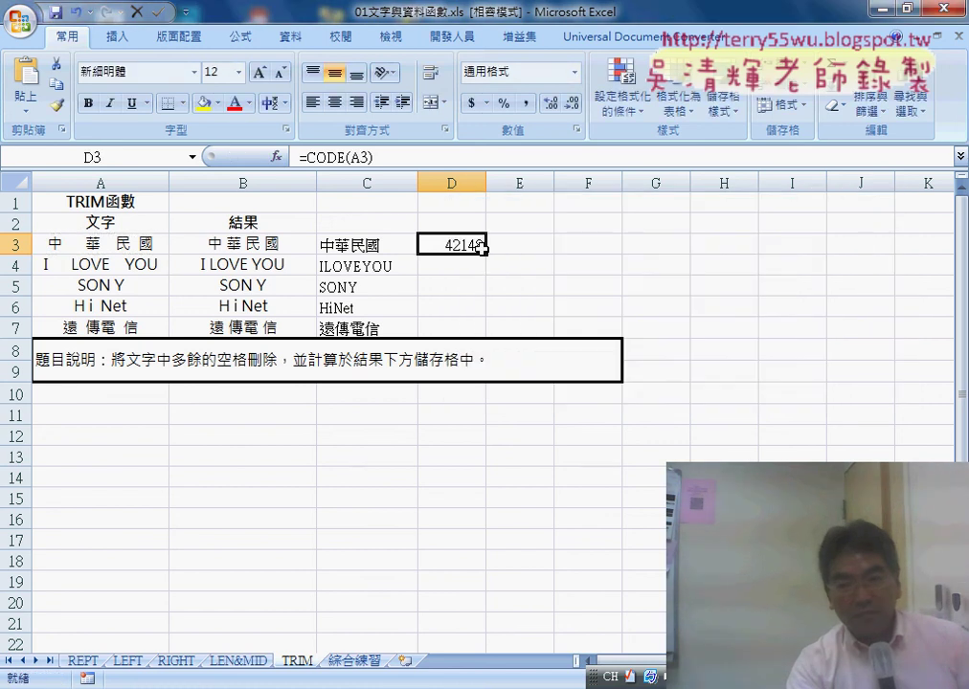
pyautogui.moveTo(488, 256); pyautogui.dragTo(485, 335)
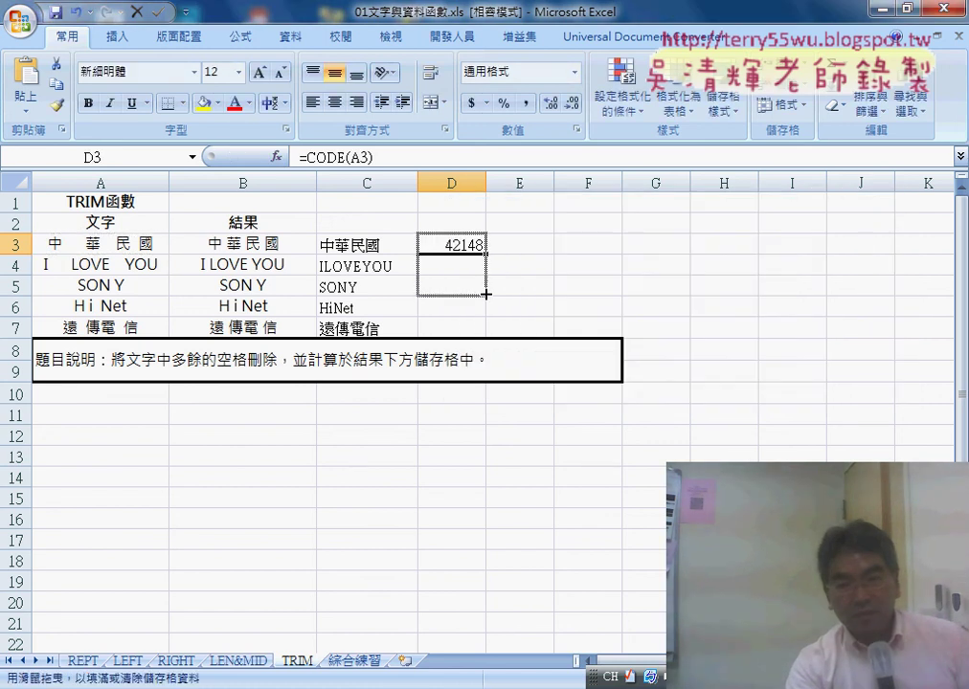
# - Head column D with CODE and check the values 42148, 73, 83, 72, 48055
pyautogui.click(456, 225)
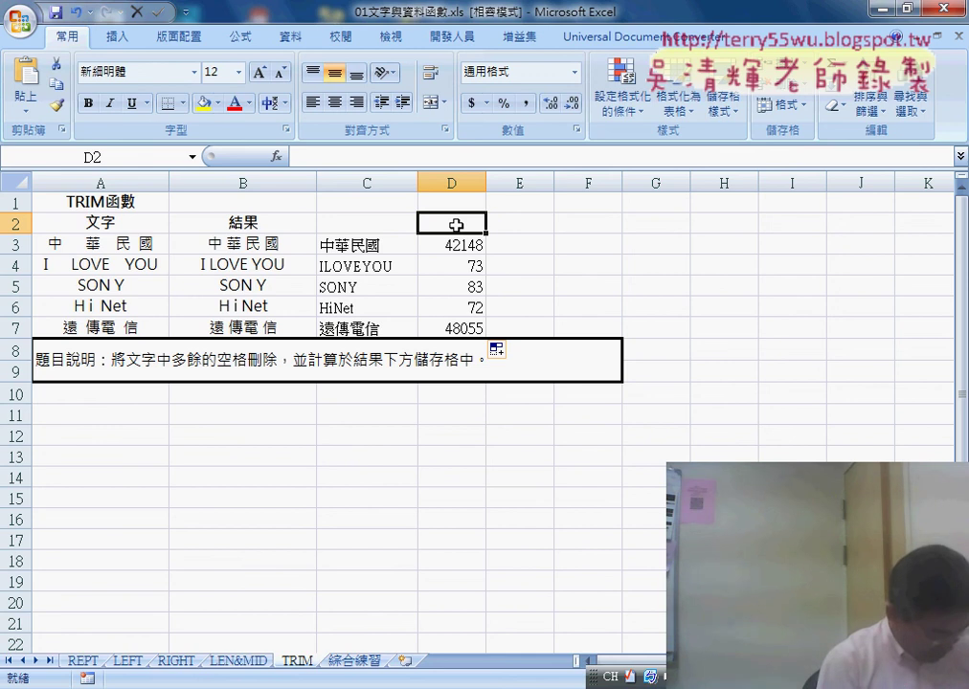
pyautogui.write('COD')
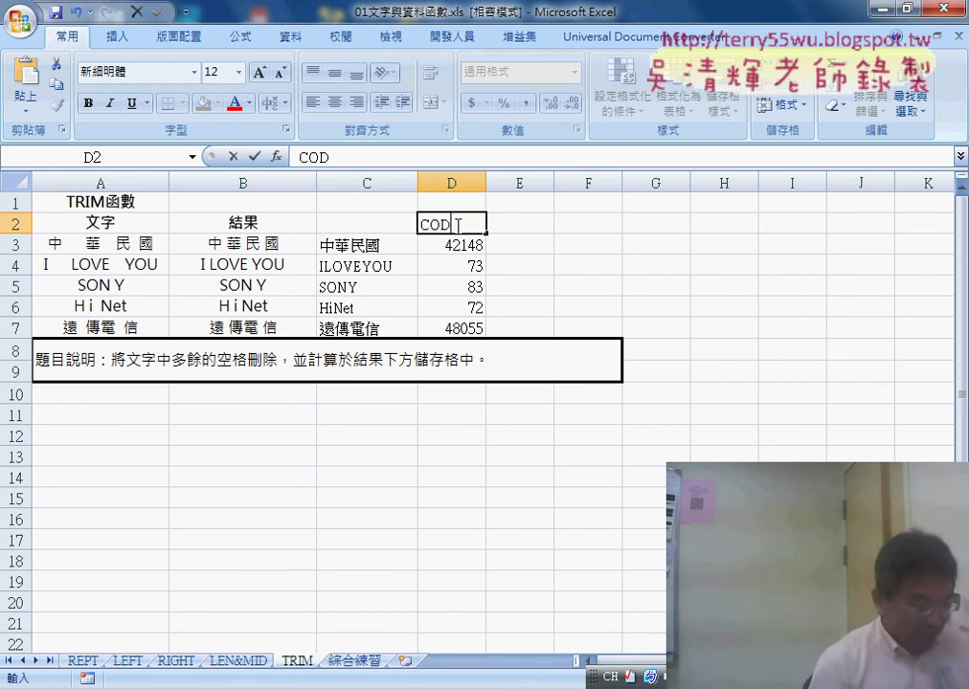
pyautogui.write('E')
pyautogui.press('Return')
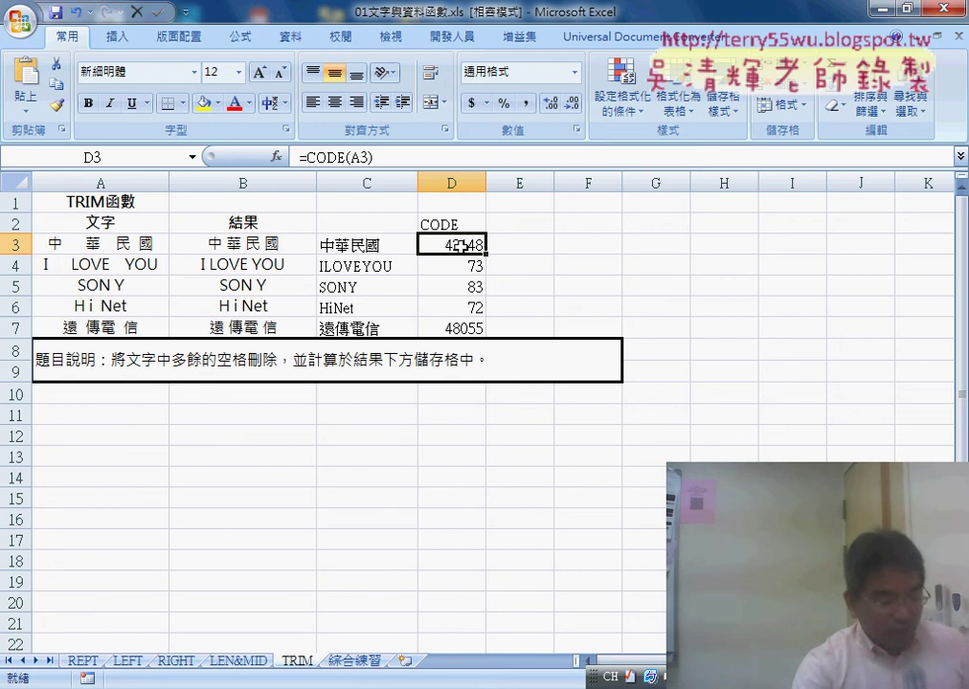
pyautogui.moveTo(468, 266); pyautogui.dragTo(473, 308)
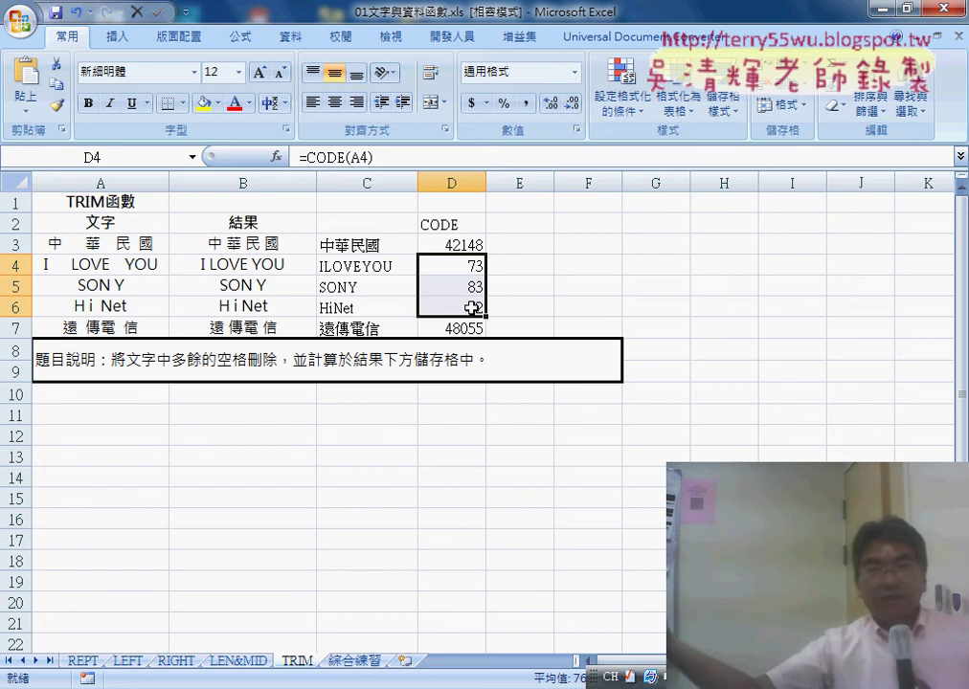
pyautogui.click(464, 246)
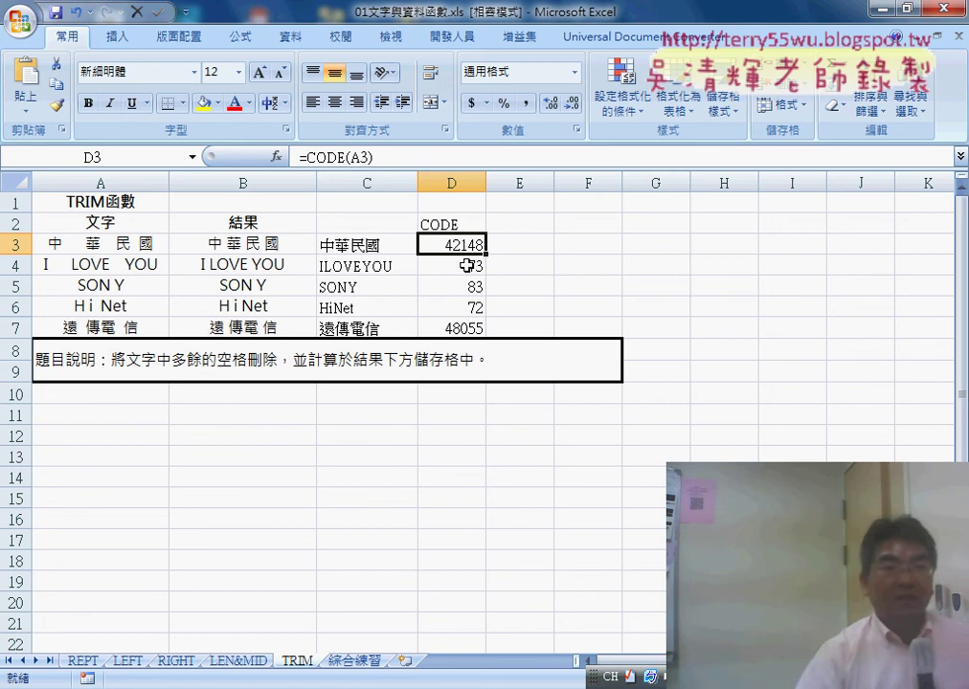
pyautogui.click(469, 328)
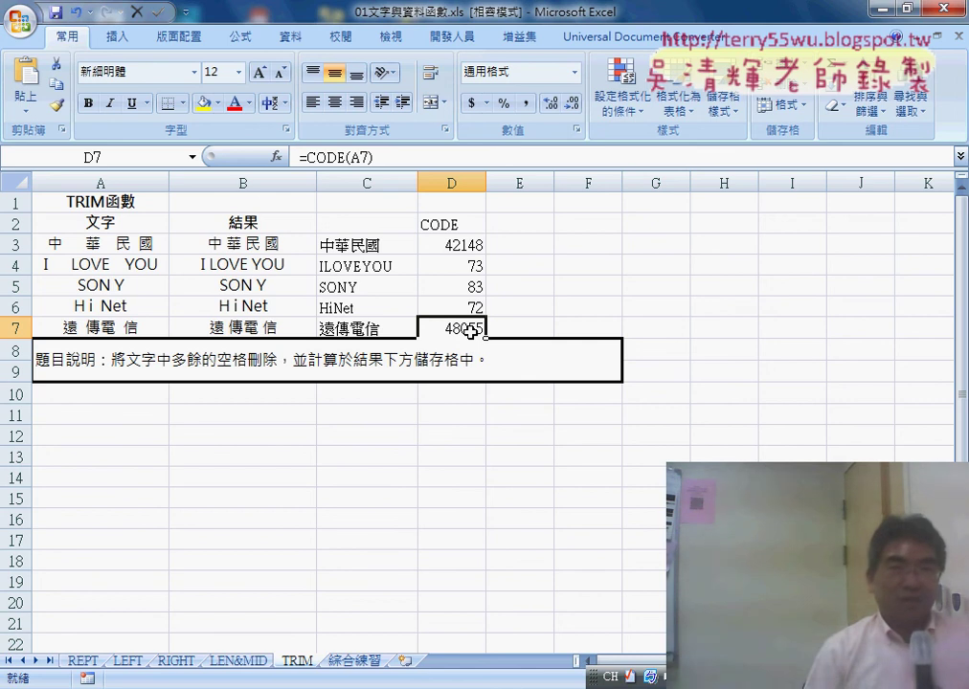
pyautogui.click(533, 242)
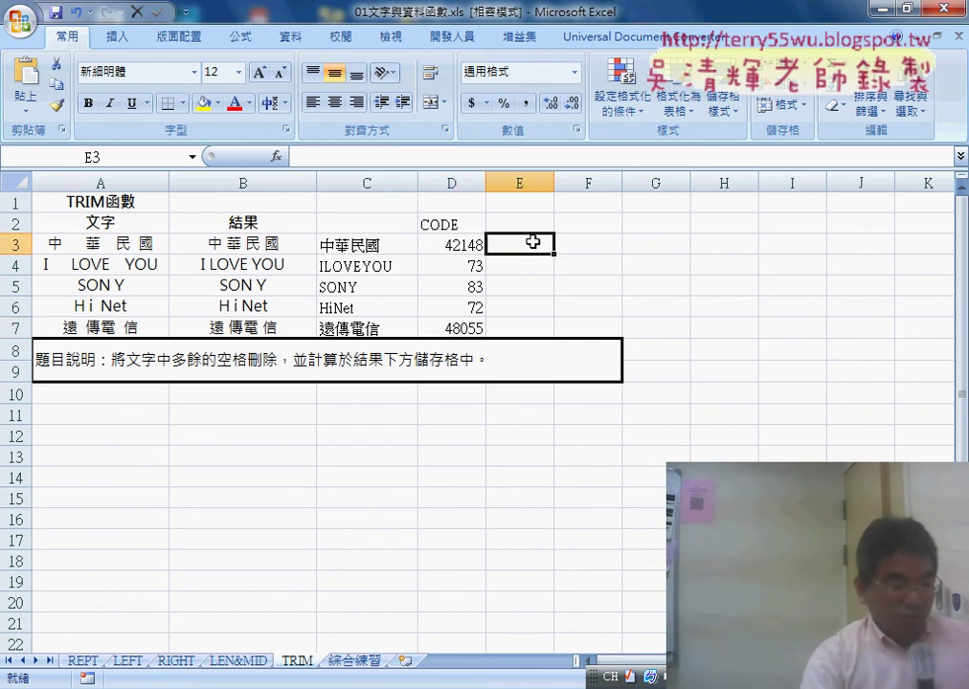
# - Start an IF from the Logical category in E3 with D3<127, then cancel it
pyautogui.click(276, 157)
pyautogui.click(647, 223)
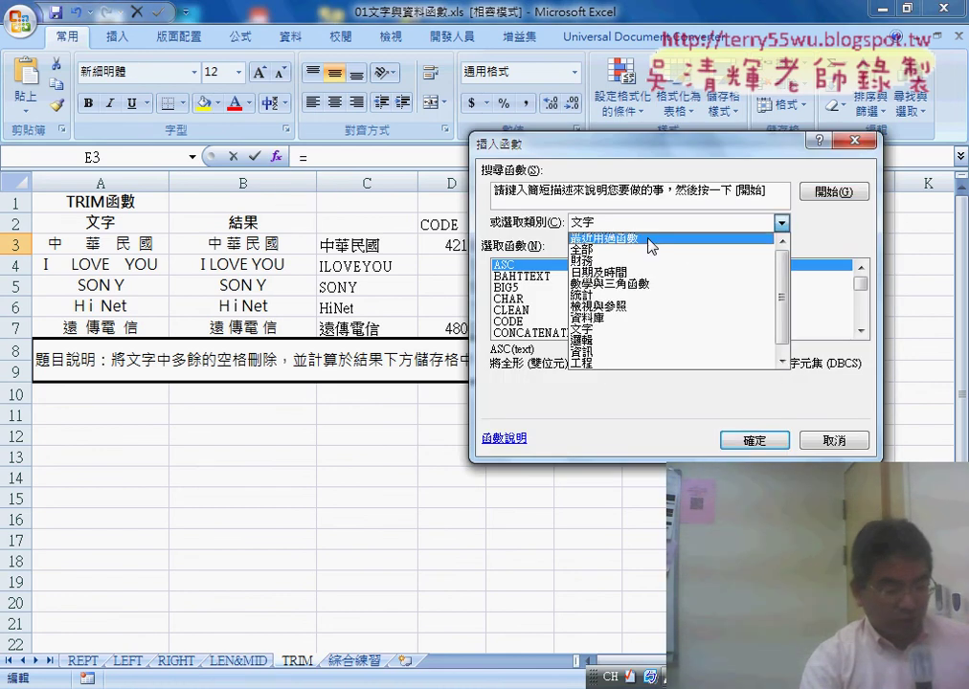
pyautogui.click(643, 340)
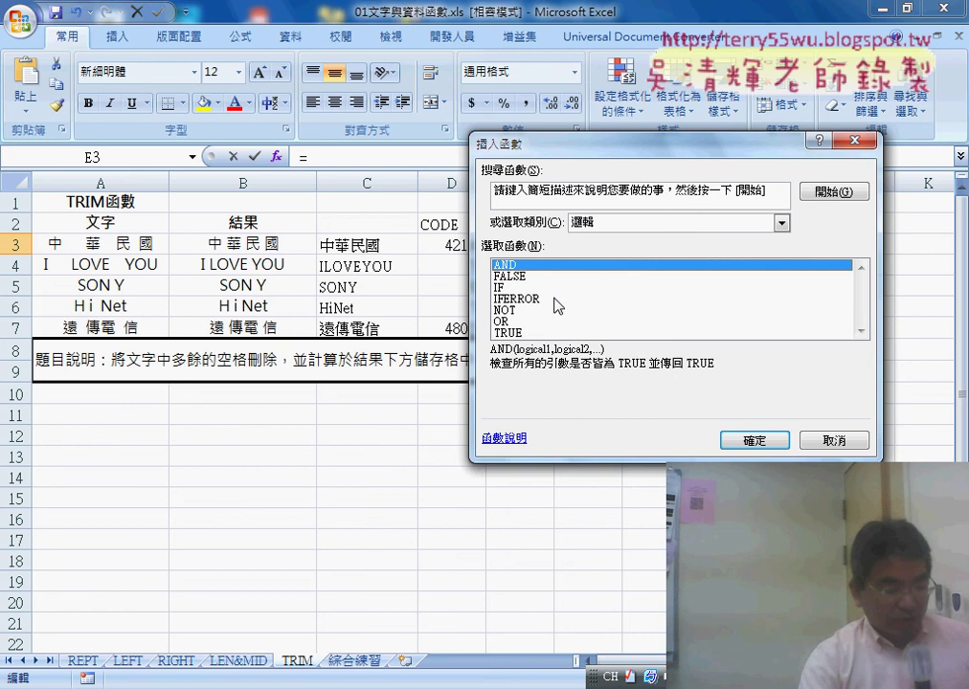
pyautogui.doubleClick(499, 288)
pyautogui.moveTo(565, 203)
pyautogui.mouseDown()
pyautogui.moveTo(558, 314)
pyautogui.moveTo(533, 352)
pyautogui.mouseUp()
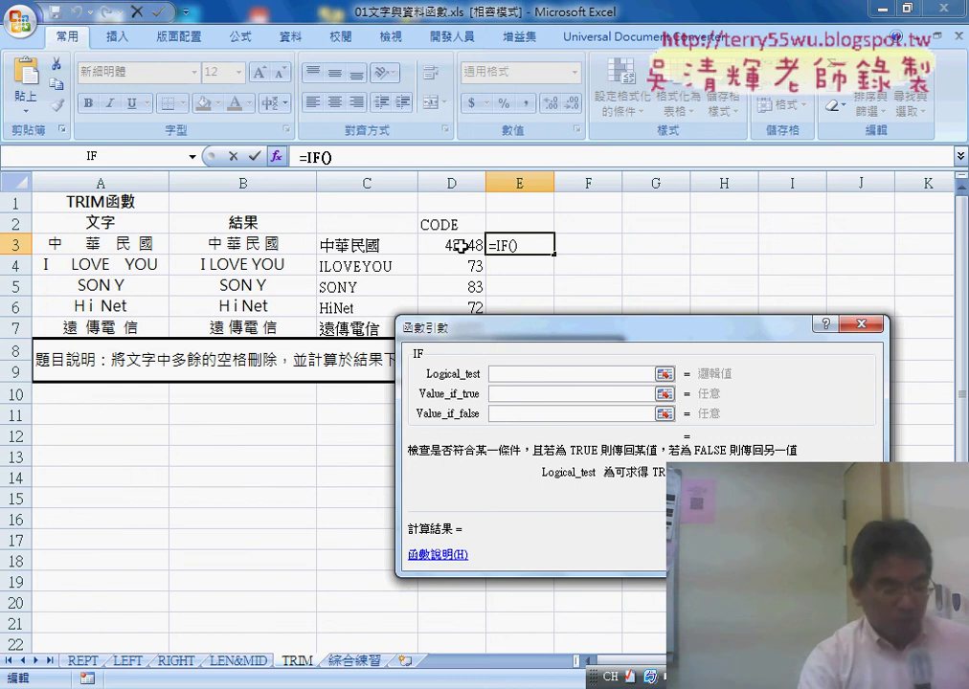
pyautogui.click(461, 246)
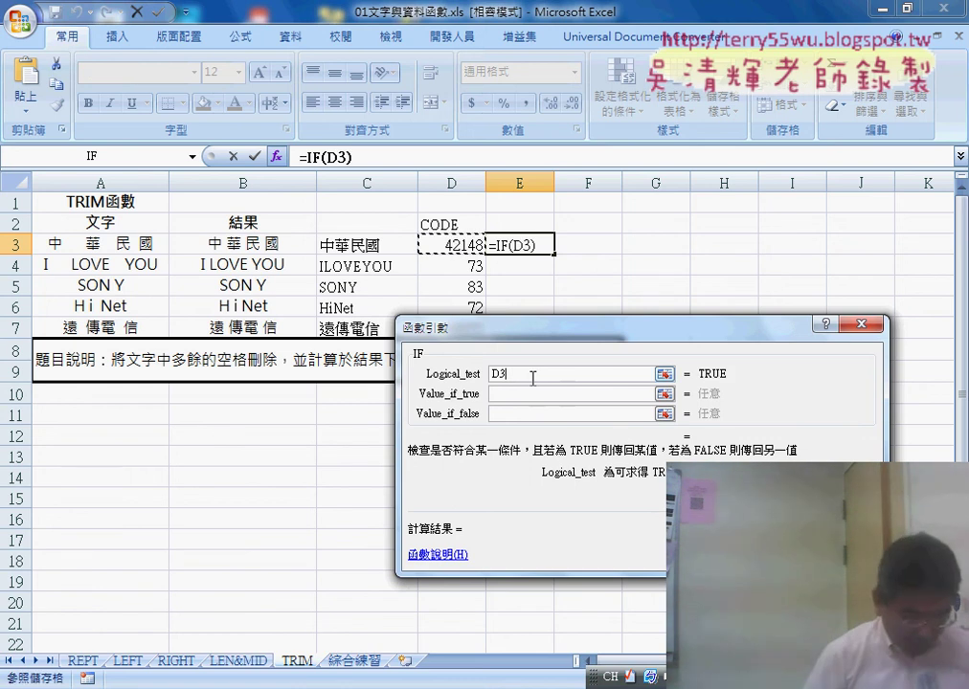
pyautogui.write('<127')
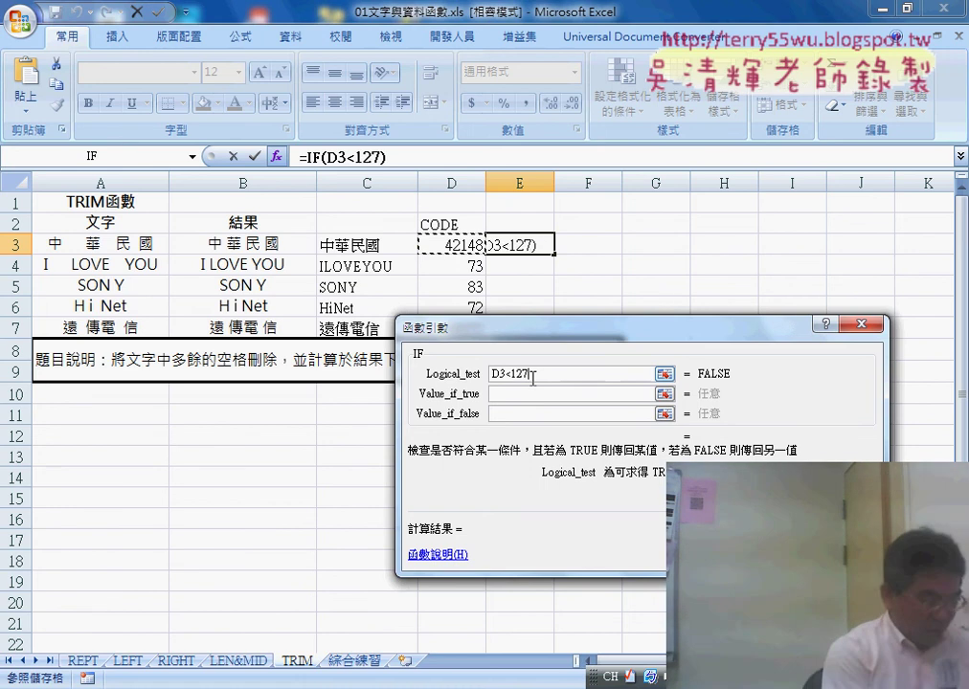
pyautogui.press('Tab')
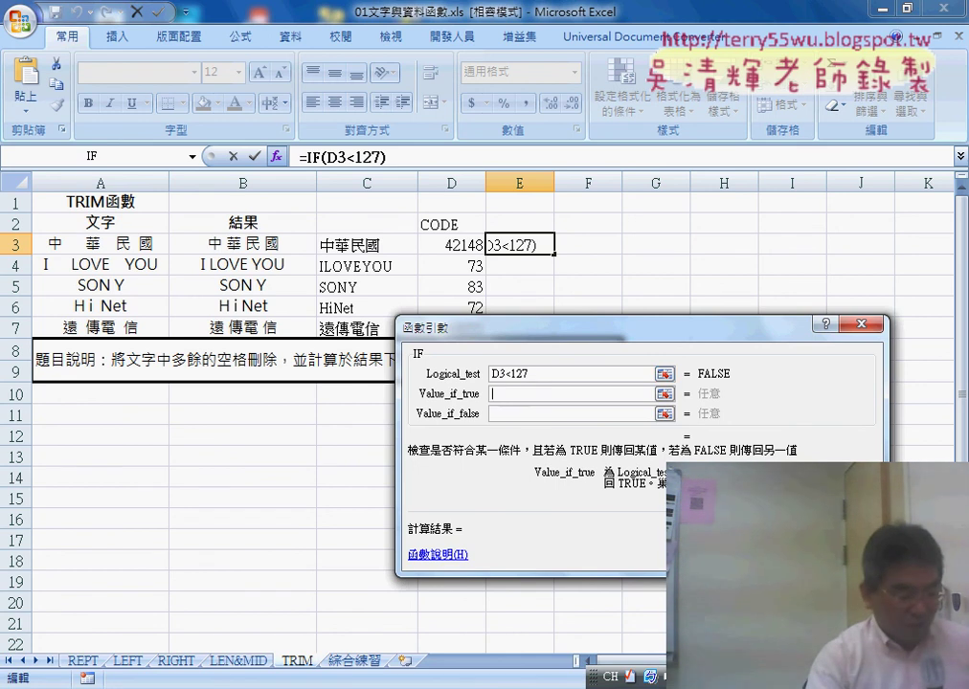
pyautogui.press('Escape')
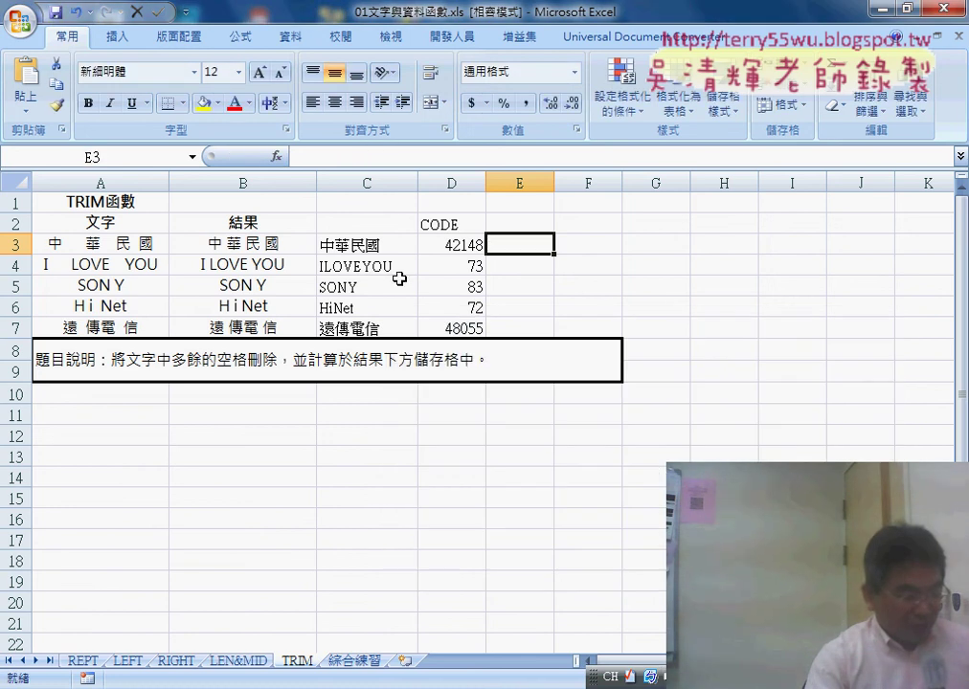
# - Copy C3's SUBSTITUTE formula text from the formula bar and reselect E3
pyautogui.click(353, 245)
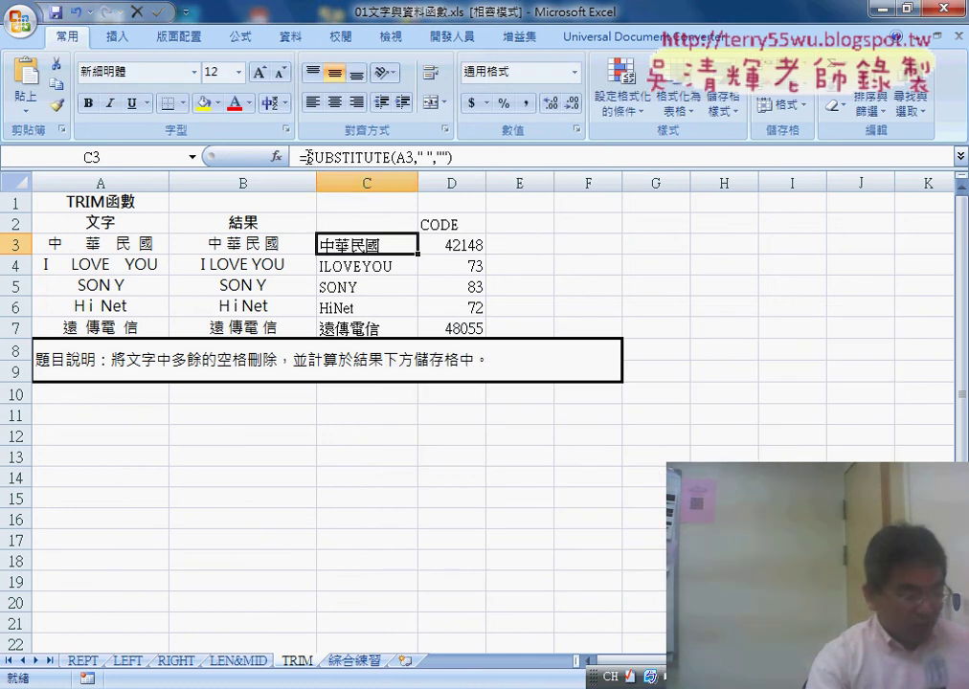
pyautogui.moveTo(307, 157); pyautogui.dragTo(454, 157)
pyautogui.rightClick(418, 157)
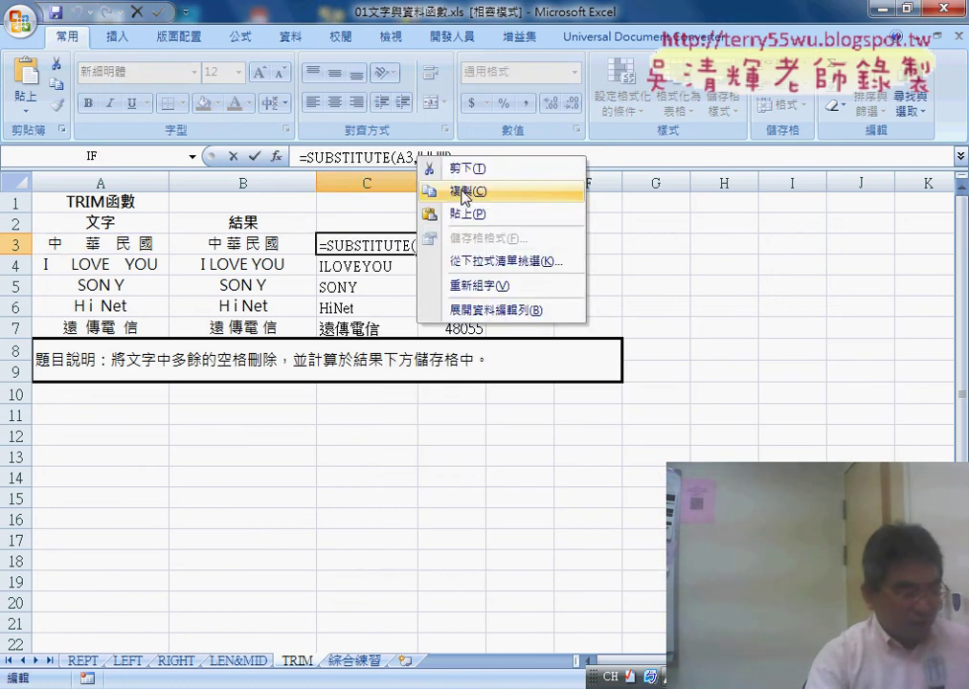
pyautogui.click(464, 192)
pyautogui.click(232, 157)
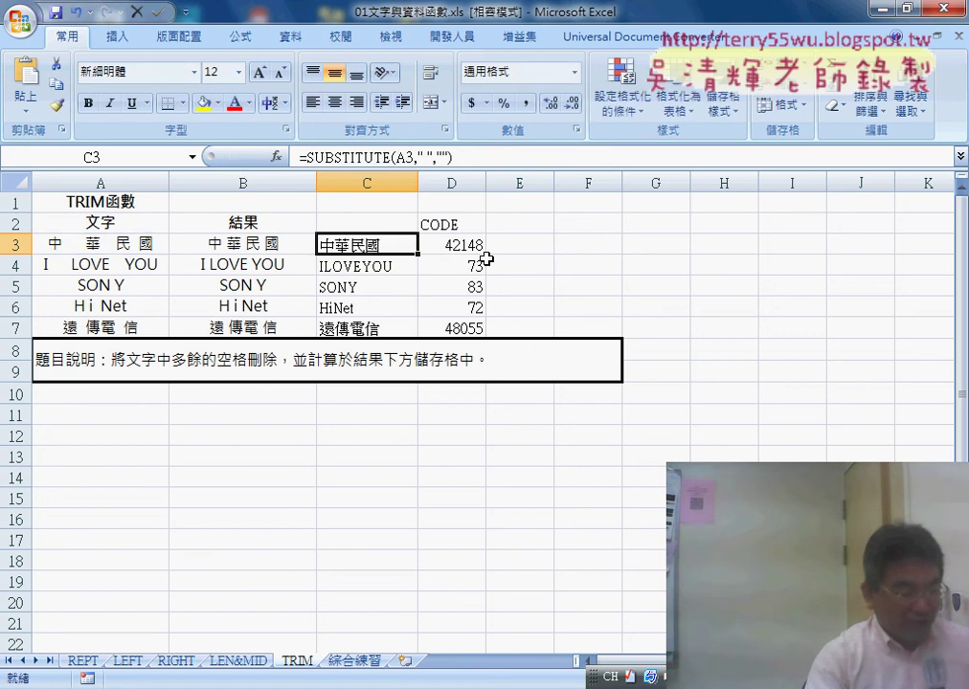
pyautogui.click(495, 244)
# - Begin an IF formula in E3 with the condition D3<127
pyautogui.click(276, 157)
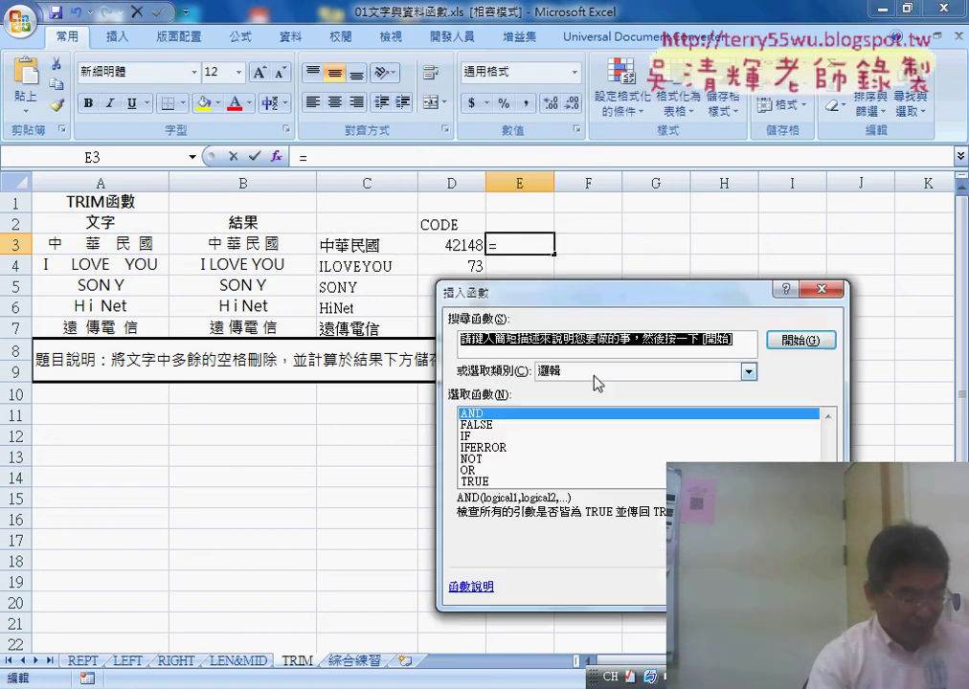
pyautogui.doubleClick(485, 435)
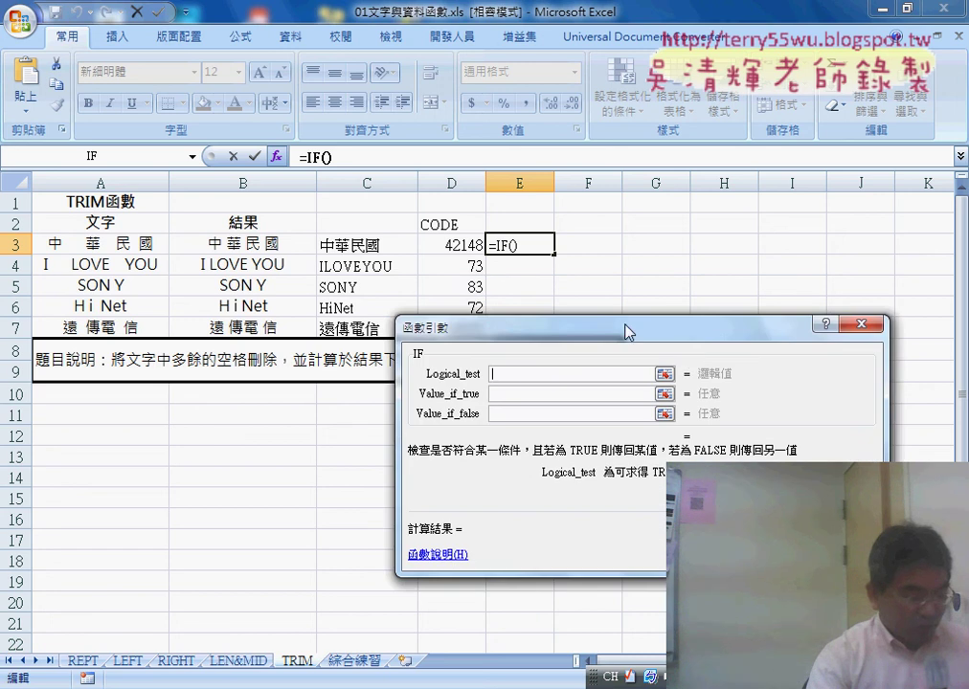
pyautogui.moveTo(682, 280); pyautogui.dragTo(686, 277)
pyautogui.click(450, 245)
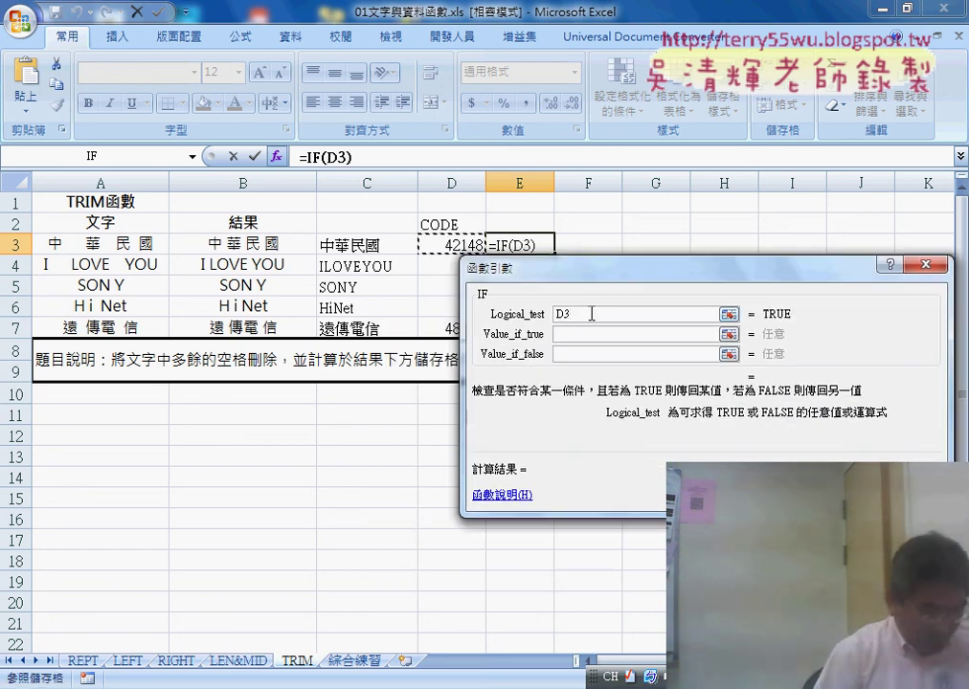
pyautogui.write('<12')
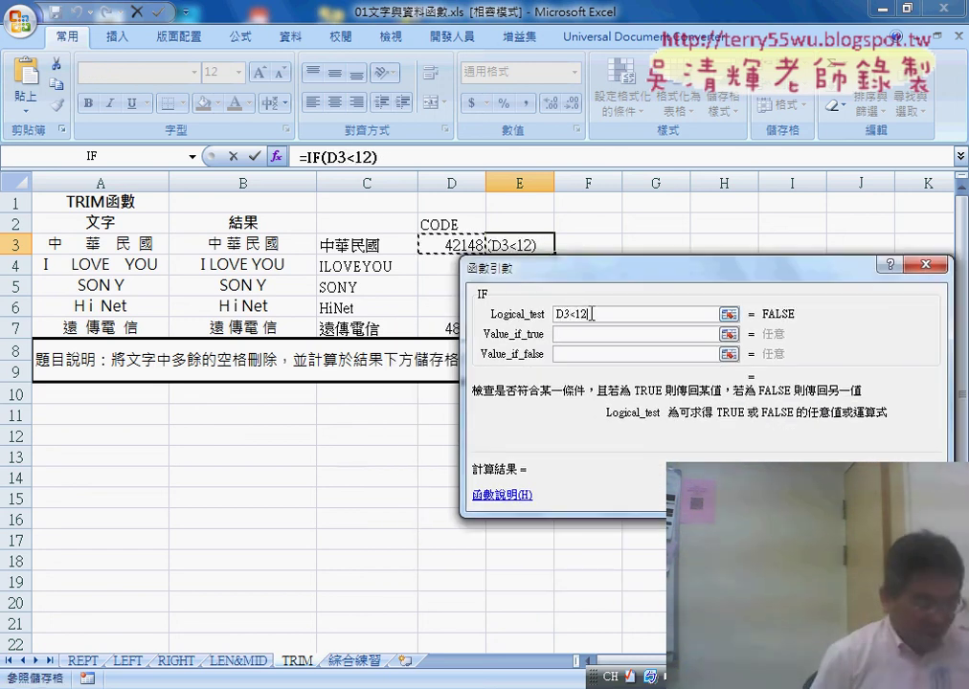
pyautogui.write('7')
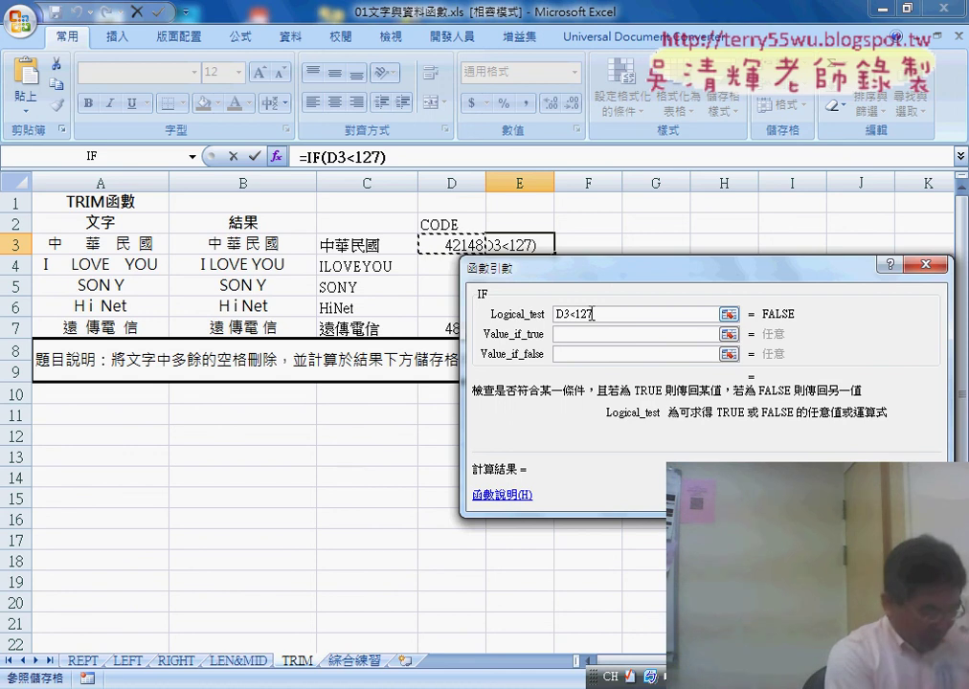
pyautogui.press('Tab')
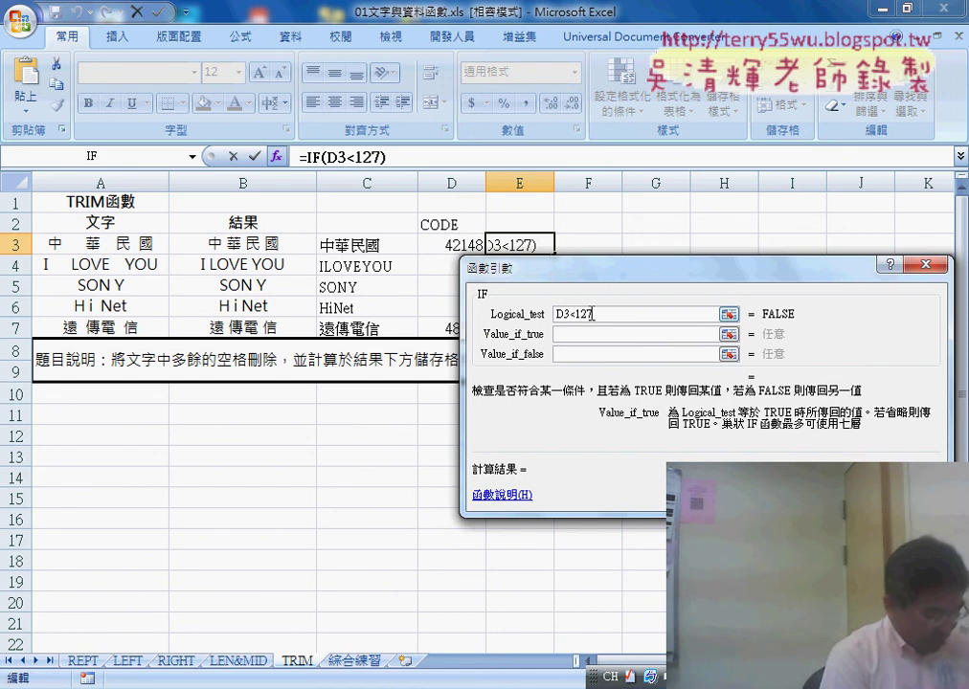
# - Return TRIM(A3) if true, SUBSTITUTE(A3," ","") if false, then widen column E
pyautogui.write('wk')
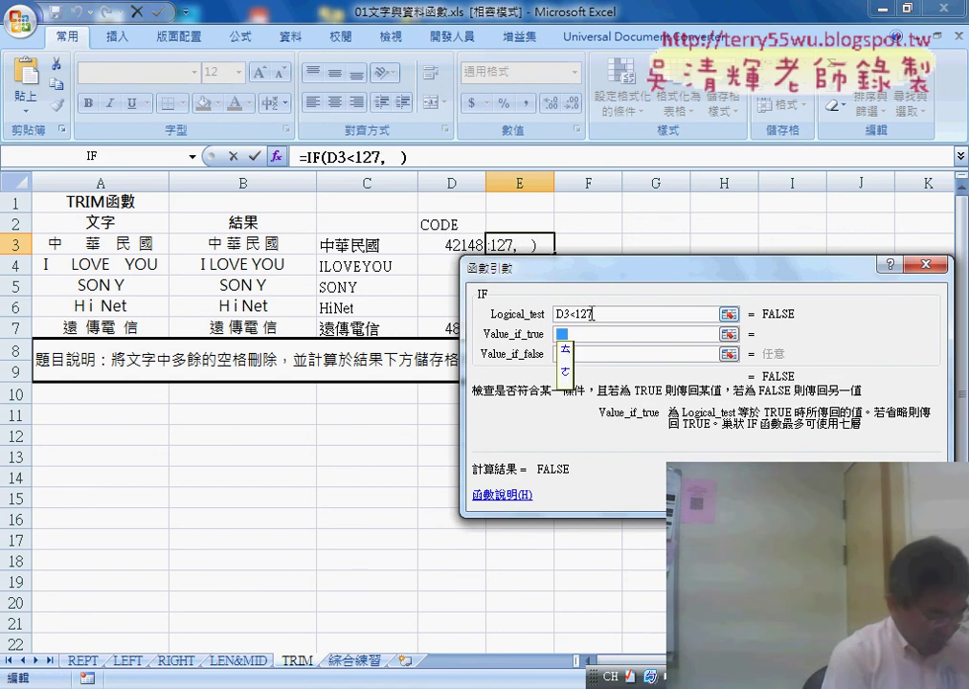
pyautogui.press('Escape')
pyautogui.write('tri')
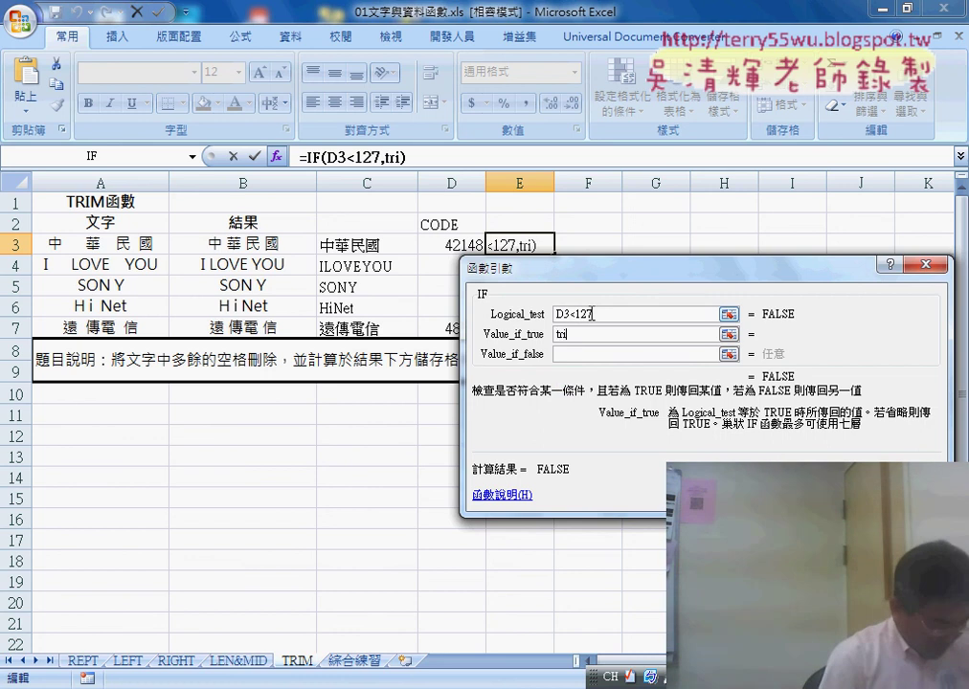
pyautogui.write('m')
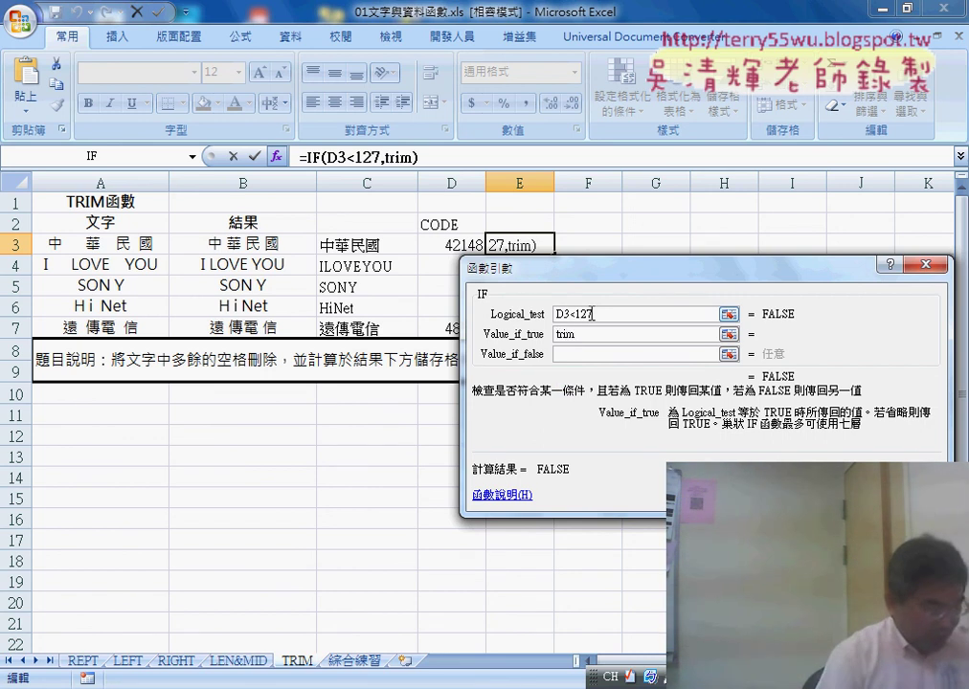
pyautogui.write('(')
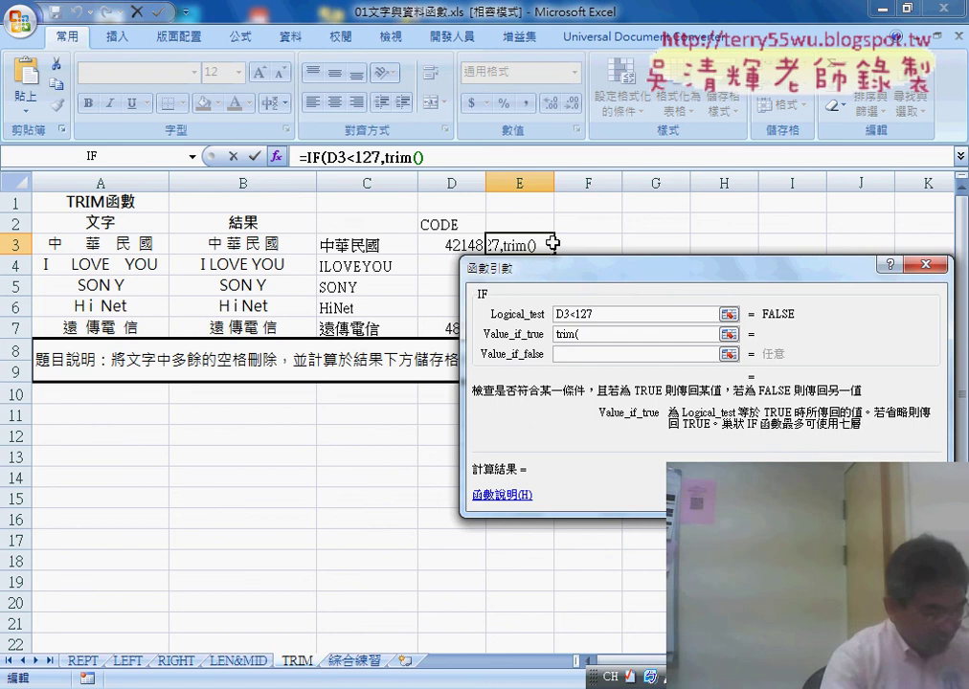
pyautogui.click(124, 241)
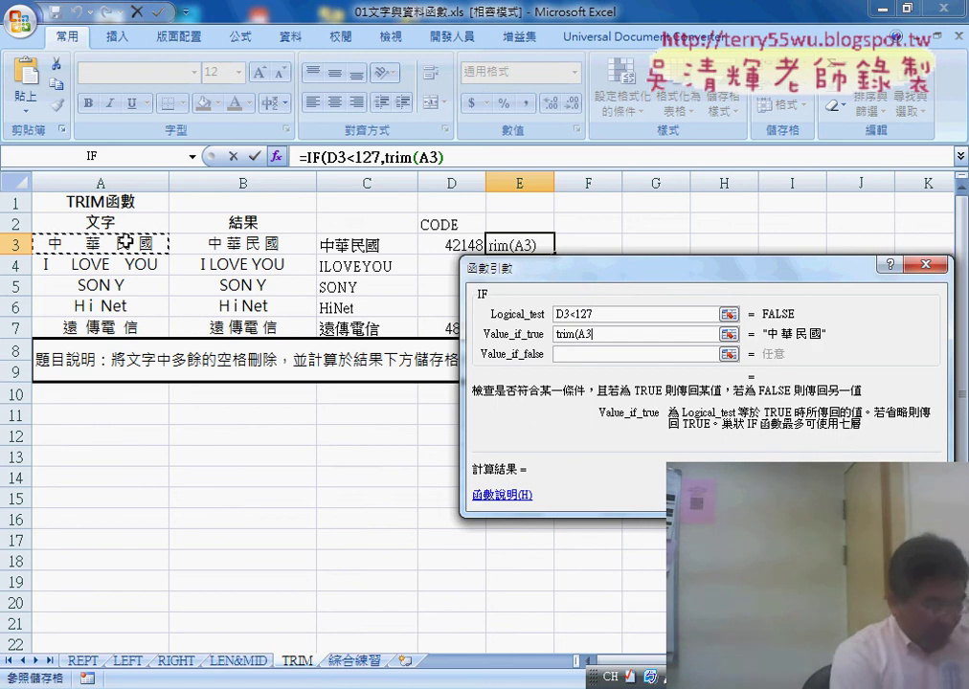
pyautogui.write(')')
pyautogui.press('Tab')
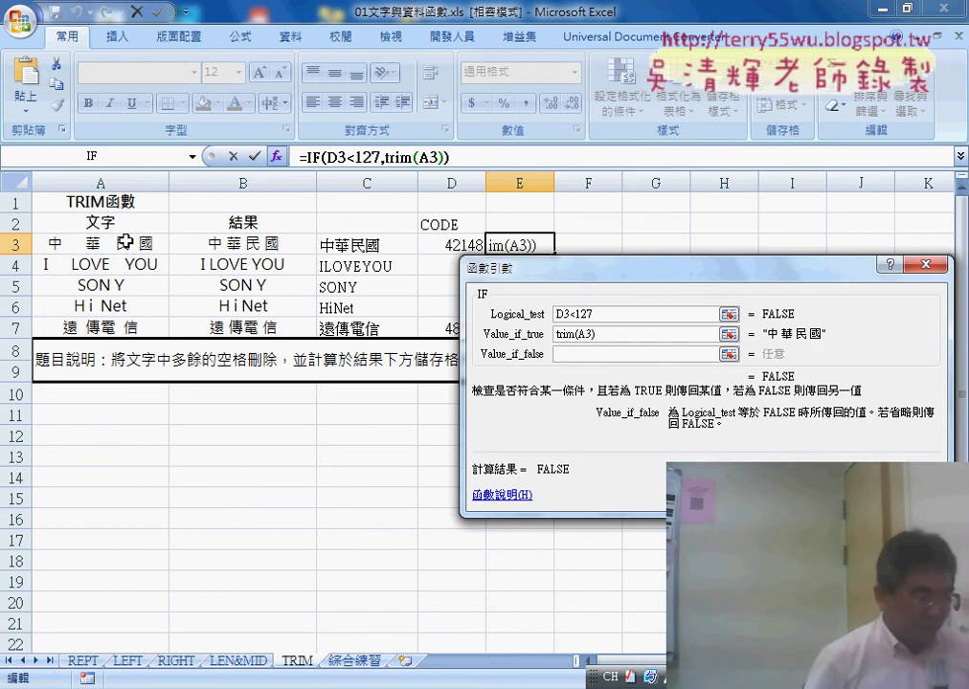
pyautogui.hotkey('ctrl', 'v')
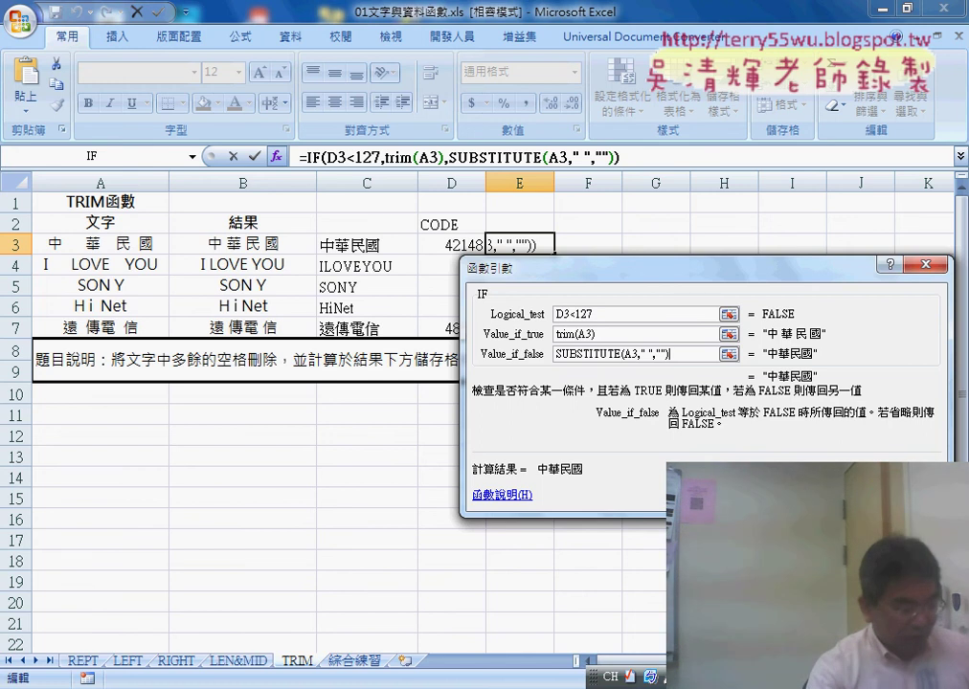
pyautogui.press('Return')
pyautogui.moveTo(554, 183); pyautogui.dragTo(602, 183)
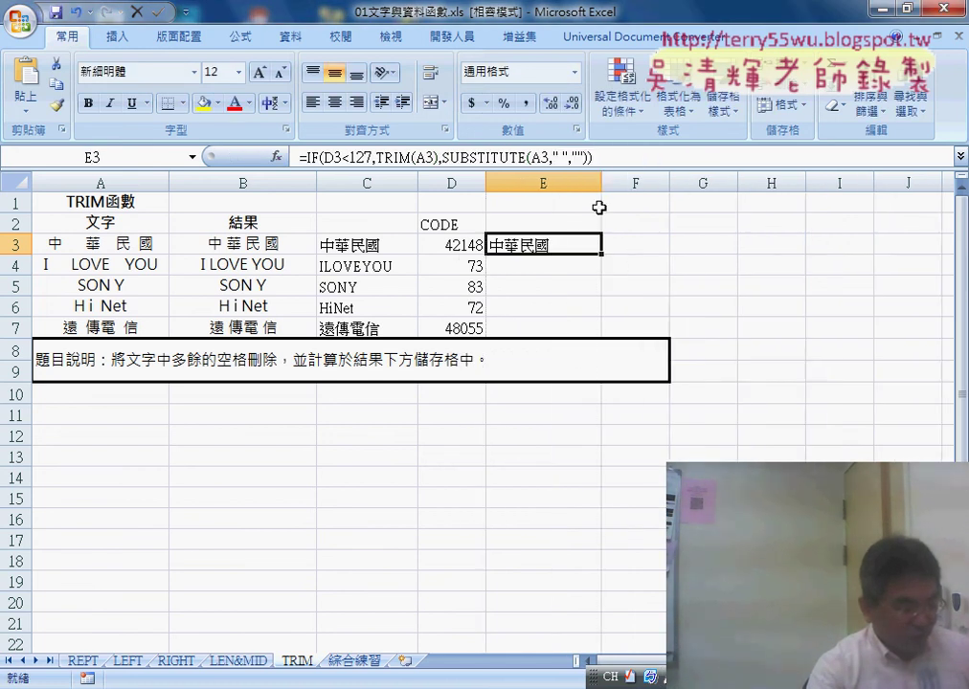
# - Fill the E3 IF formula down to E7 and check E3 and E7
pyautogui.moveTo(601, 256); pyautogui.dragTo(594, 332)
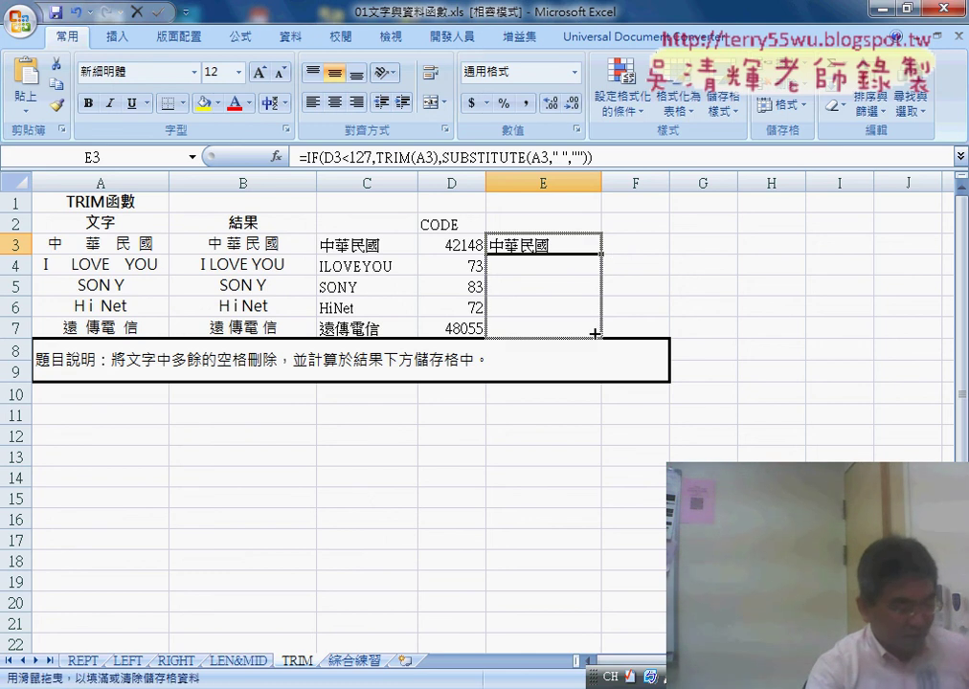
pyautogui.moveTo(594, 332); pyautogui.dragTo(595, 332)
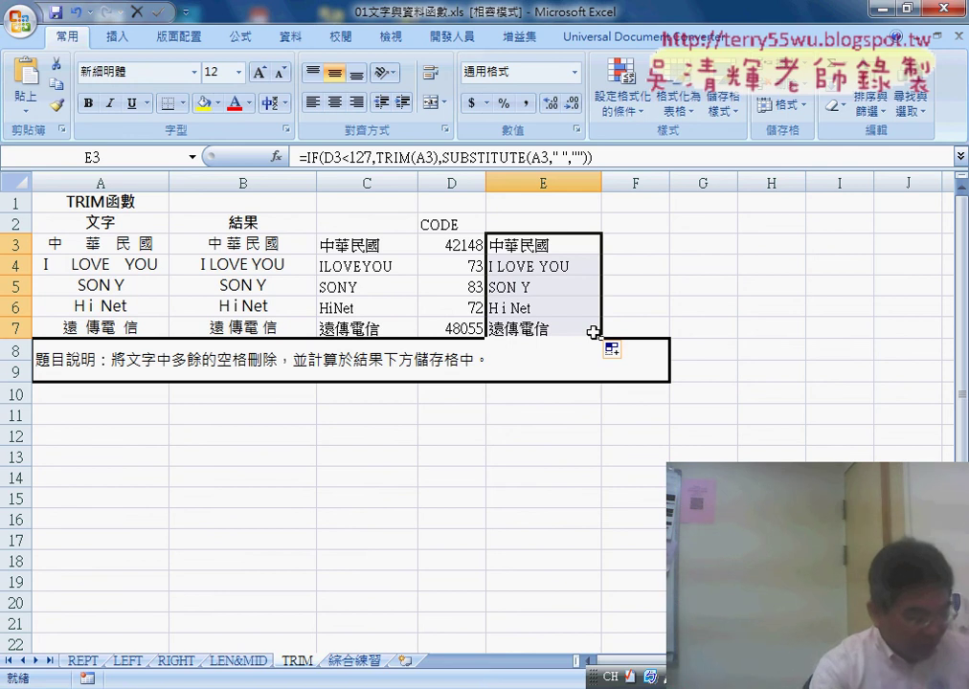
pyautogui.click(521, 247)
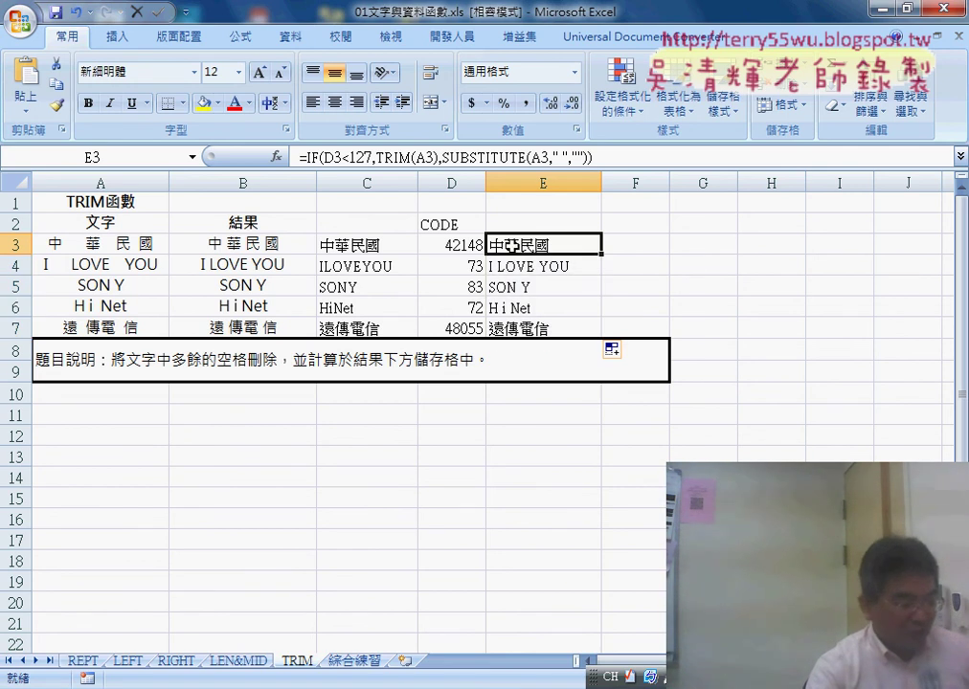
pyautogui.click(525, 328)
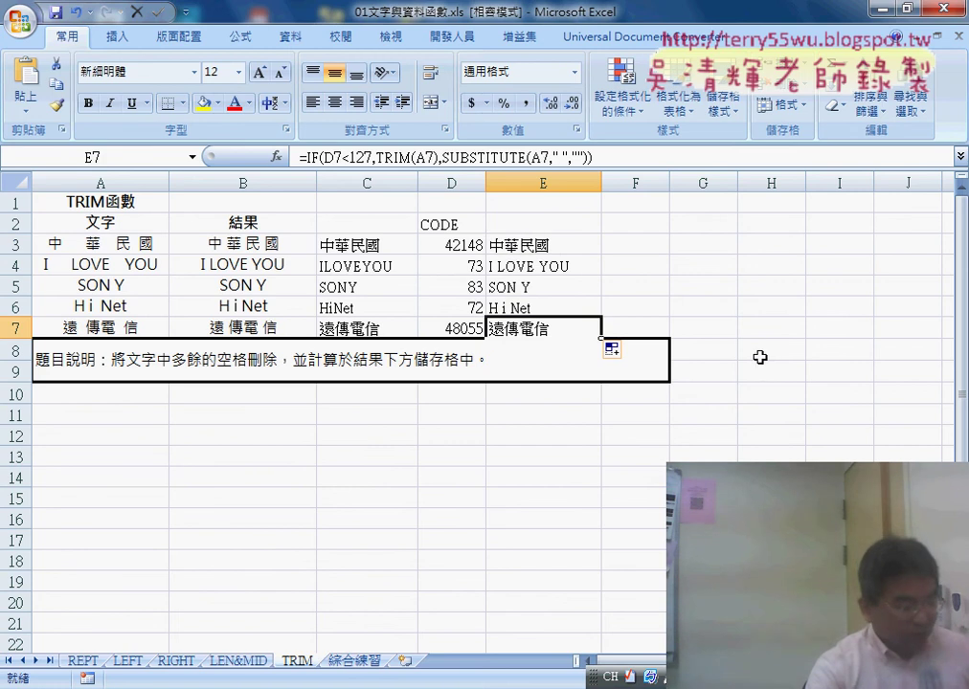
# - Inspect the results in E4 through E6, then bring the Google Docs notes forward
pyautogui.click(490, 267)
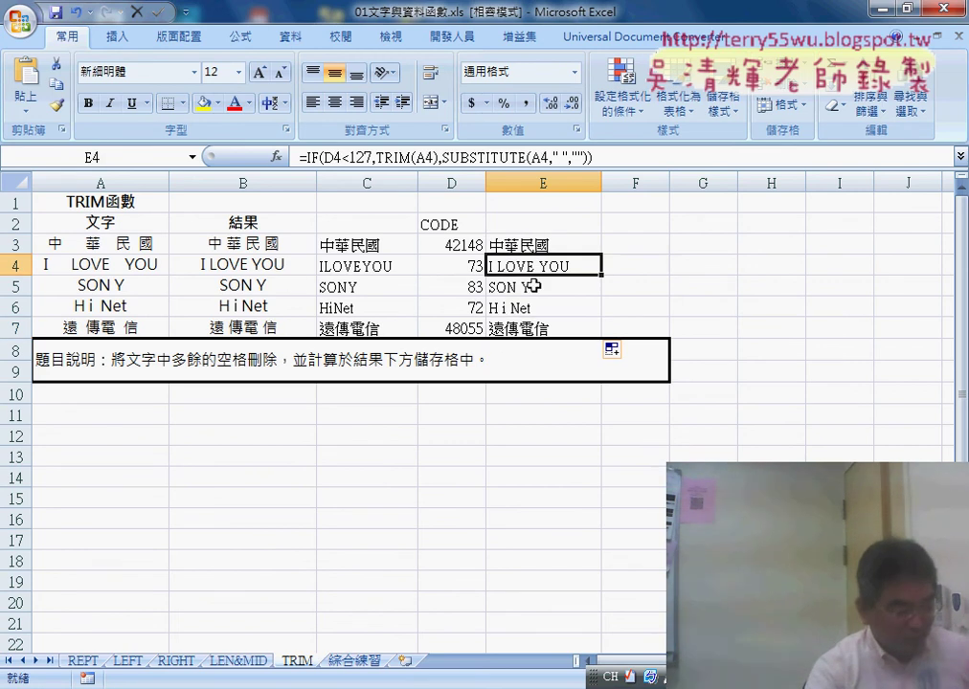
pyautogui.moveTo(524, 287); pyautogui.dragTo(517, 308)
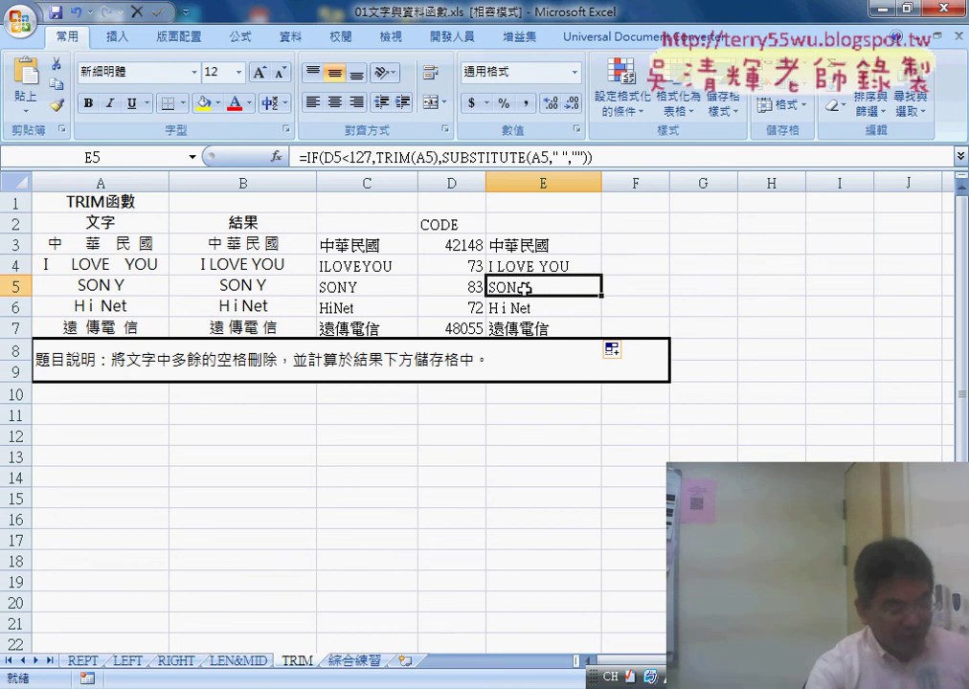
pyautogui.click(534, 267)
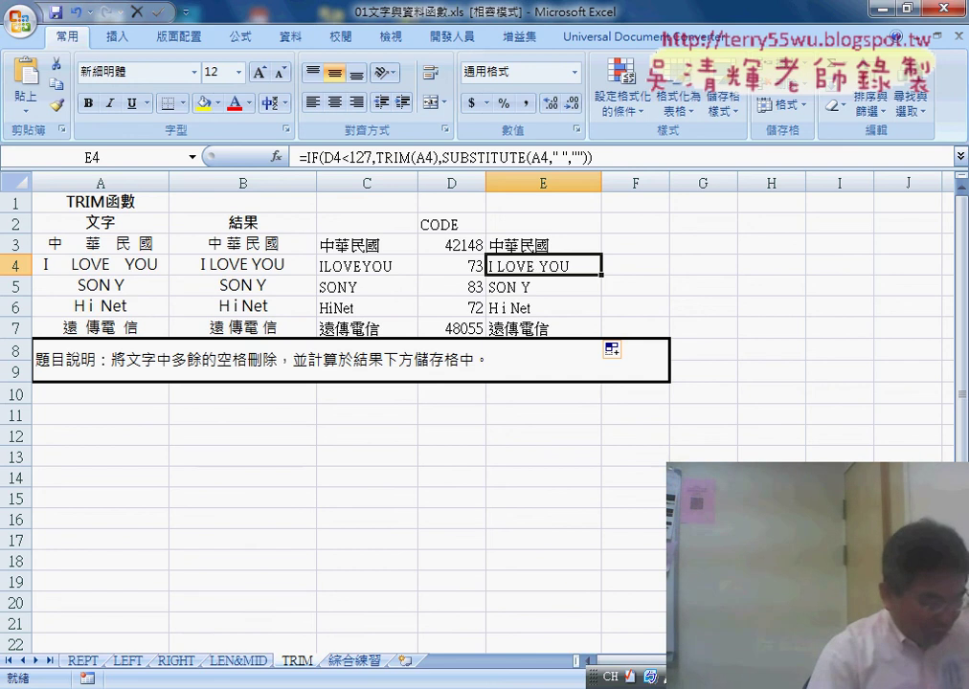
pyautogui.click(502, 671)
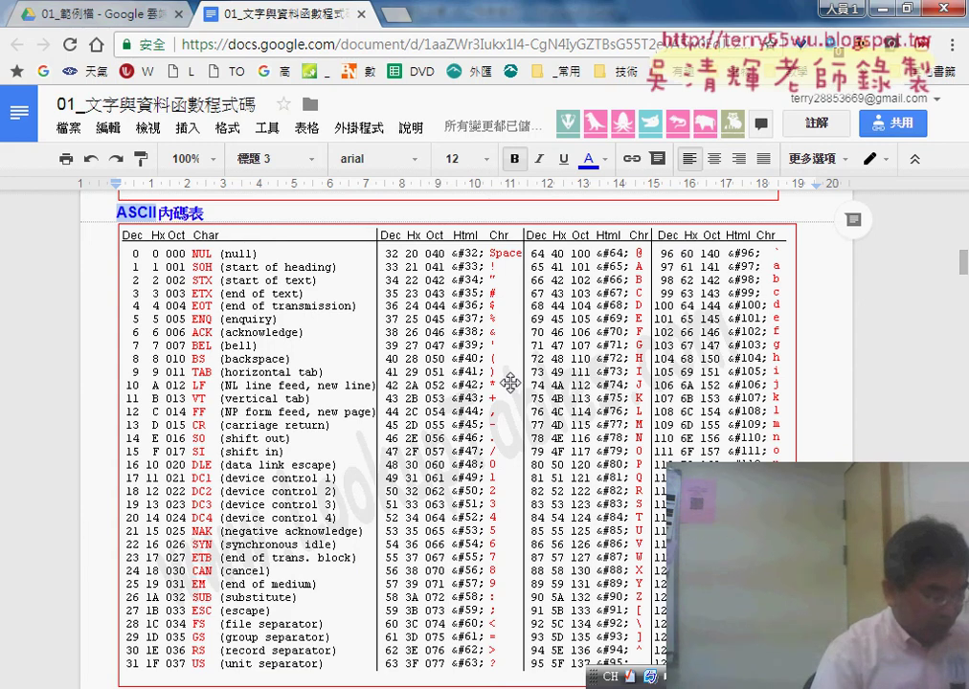
# - Scroll up to the Trim, Subtitube, Code, If heading, then open the EXCEL VBA與資料庫雲端設計(初階)(96) Drive folder
pyautogui.scroll(3, 510, 380)
pyautogui.scroll(1, 510, 380)
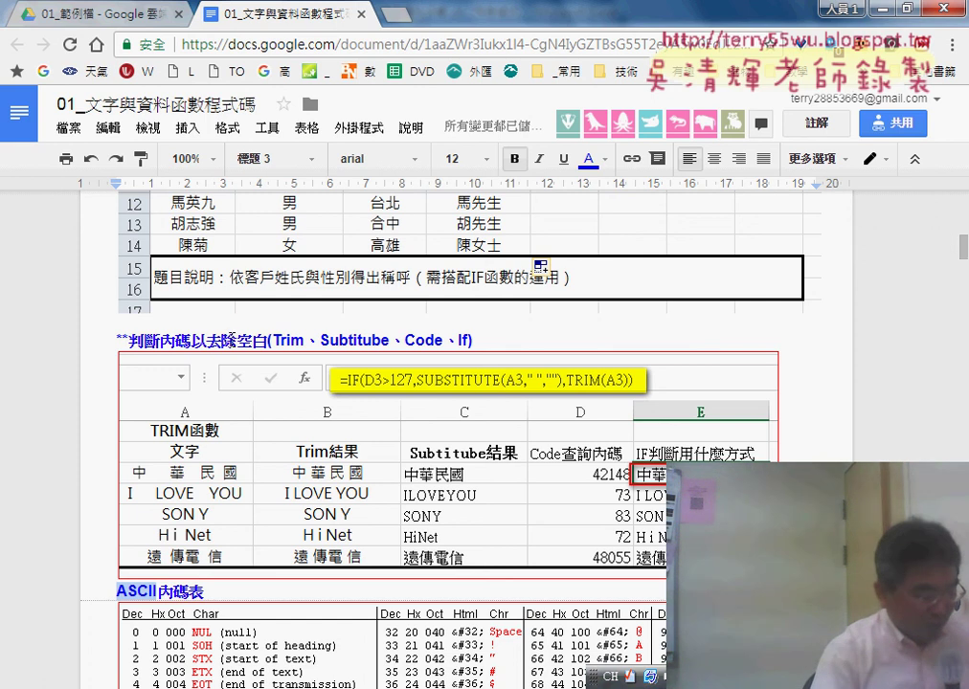
pyautogui.click(275, 338)
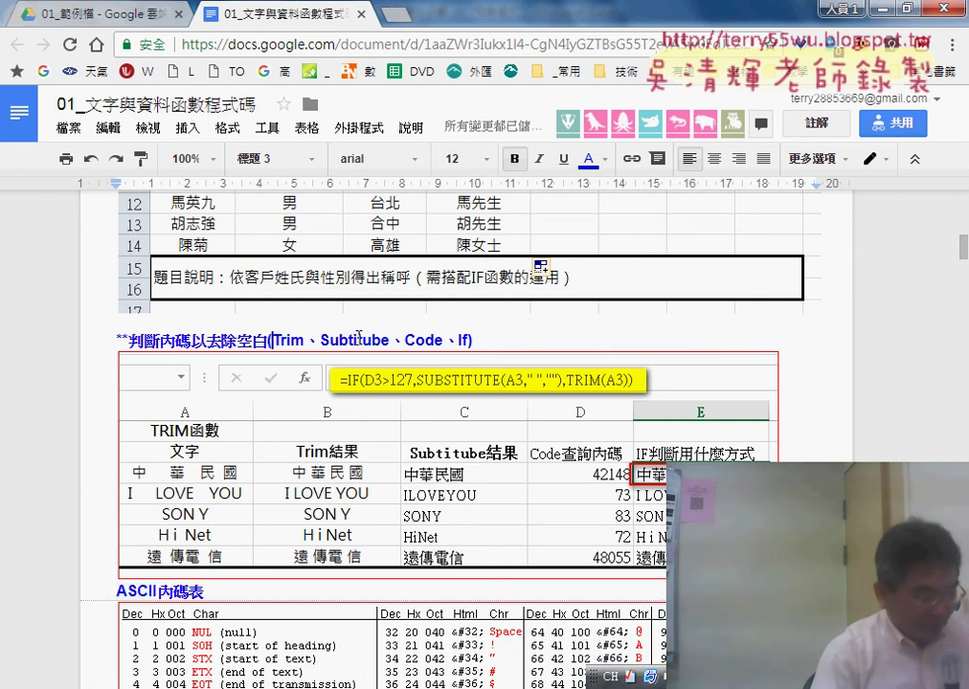
pyautogui.click(469, 340)
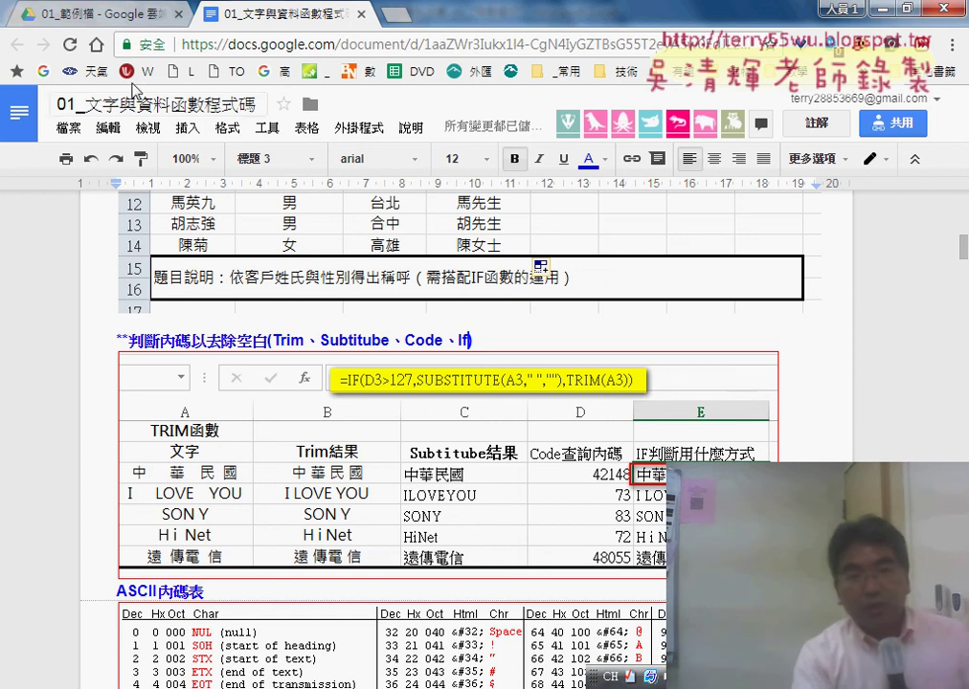
pyautogui.click(102, 13)
pyautogui.click(17, 44)
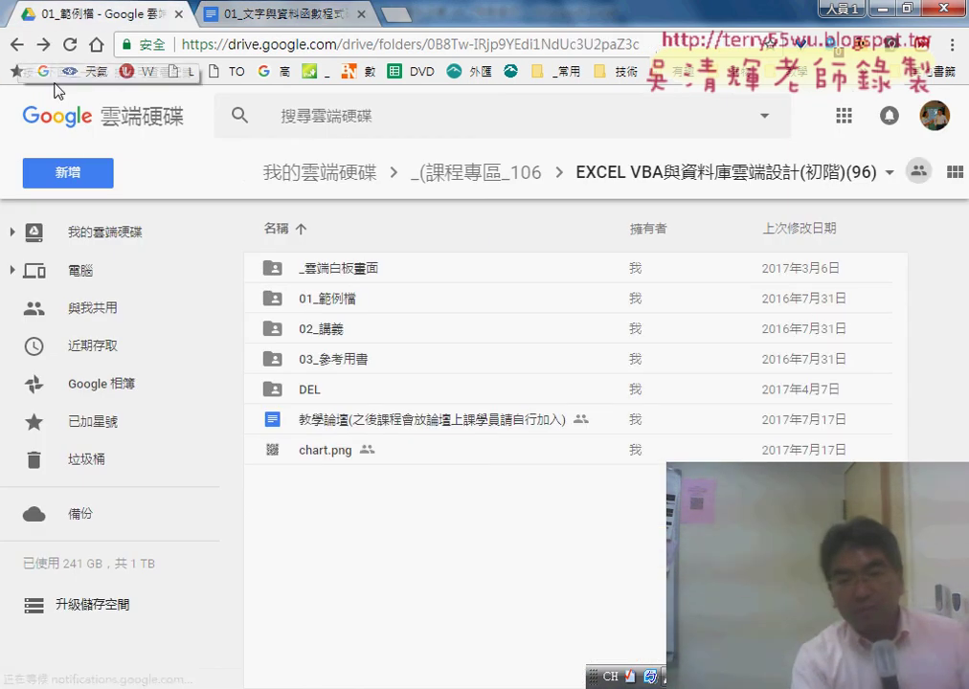
# - Open _雲端白板畫面 > 01_文字與資料函數, select 01_文字與資料函數程式碼, and return to Docs
pyautogui.doubleClick(356, 275)
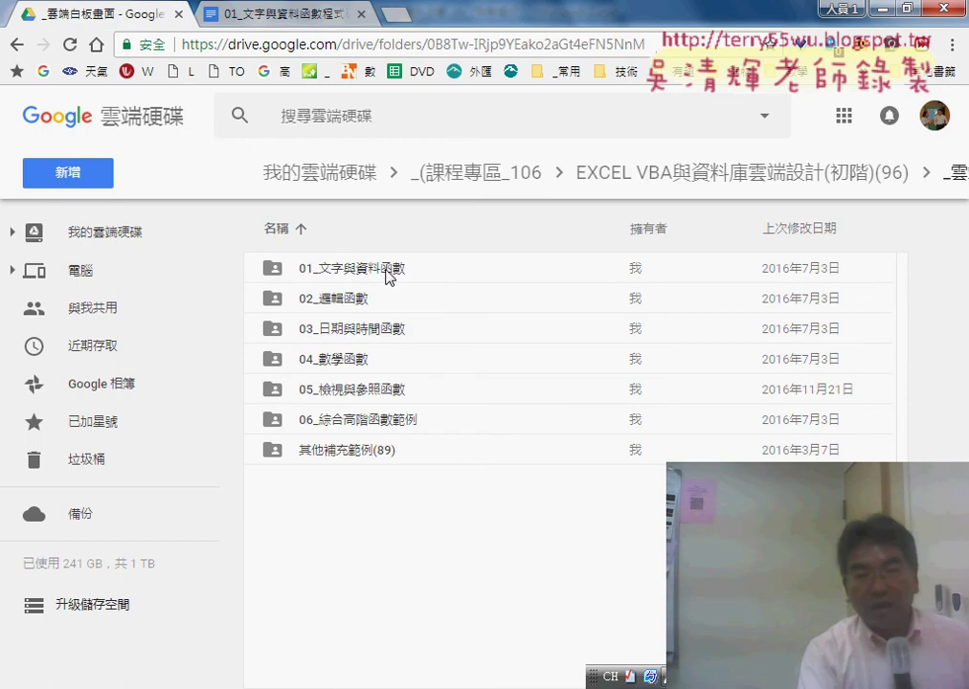
pyautogui.click(389, 277)
pyautogui.doubleClick(388, 275)
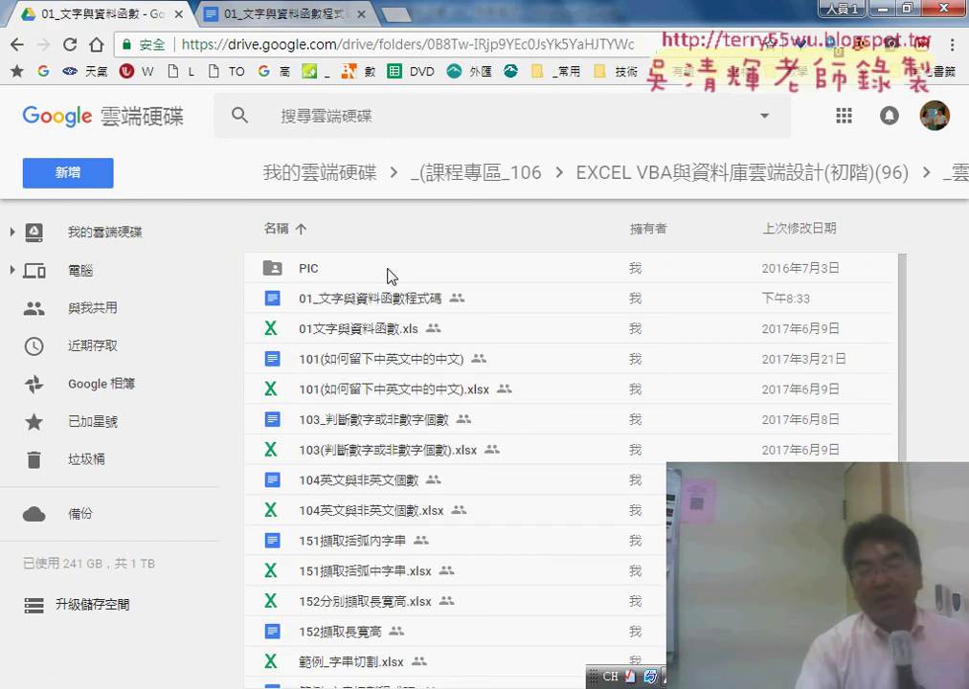
pyautogui.click(389, 304)
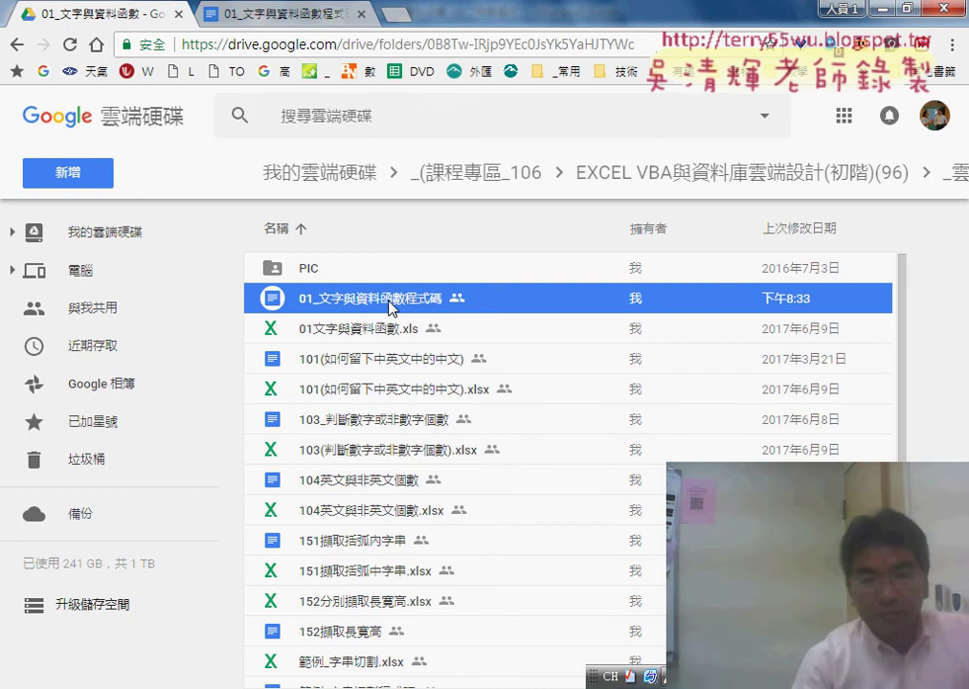
pyautogui.click(350, 23)
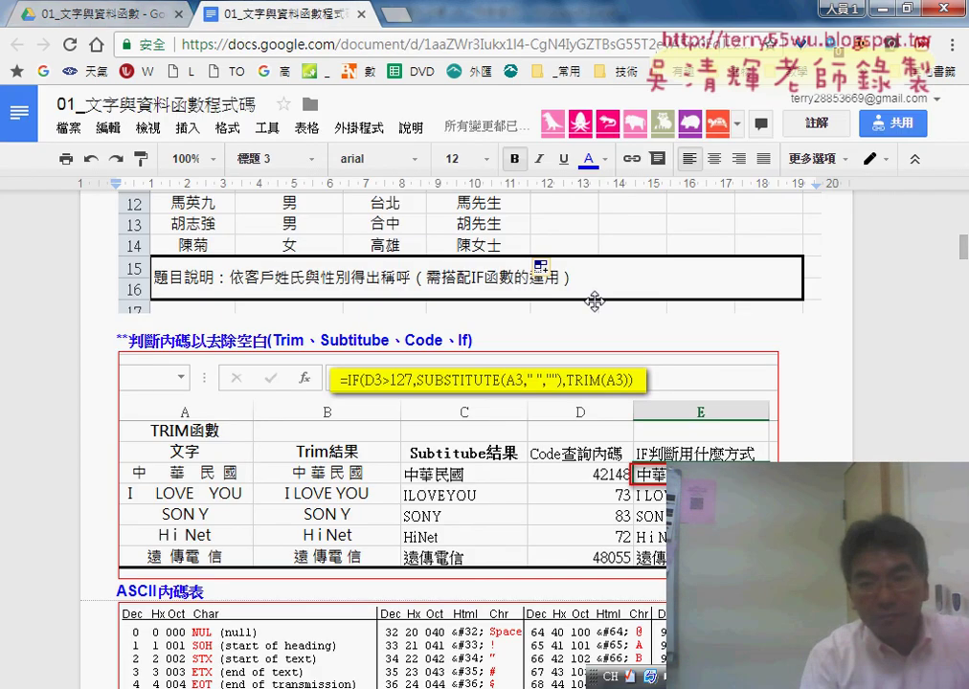